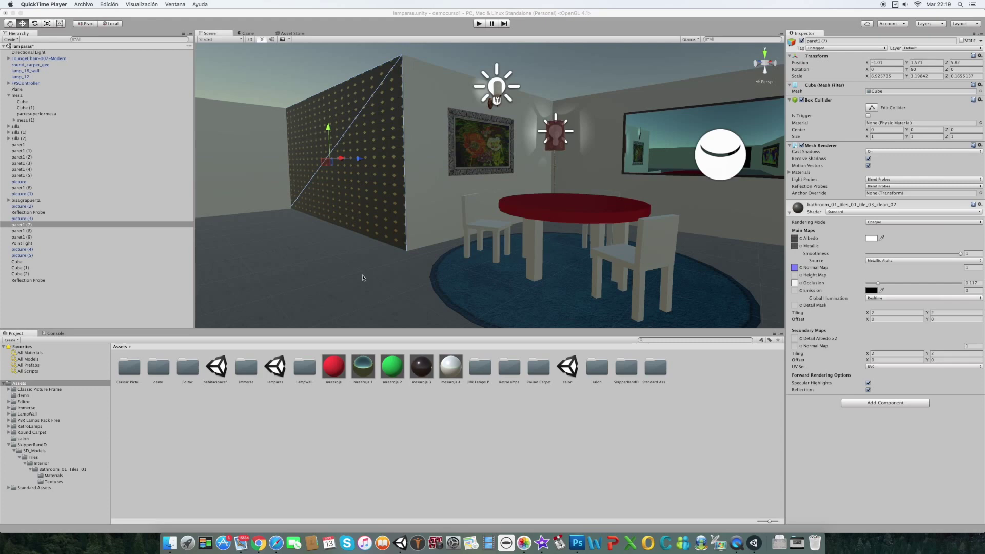
- Switch to Chrome and scroll through the Unity Asset Store home page
left_click(480, 427)
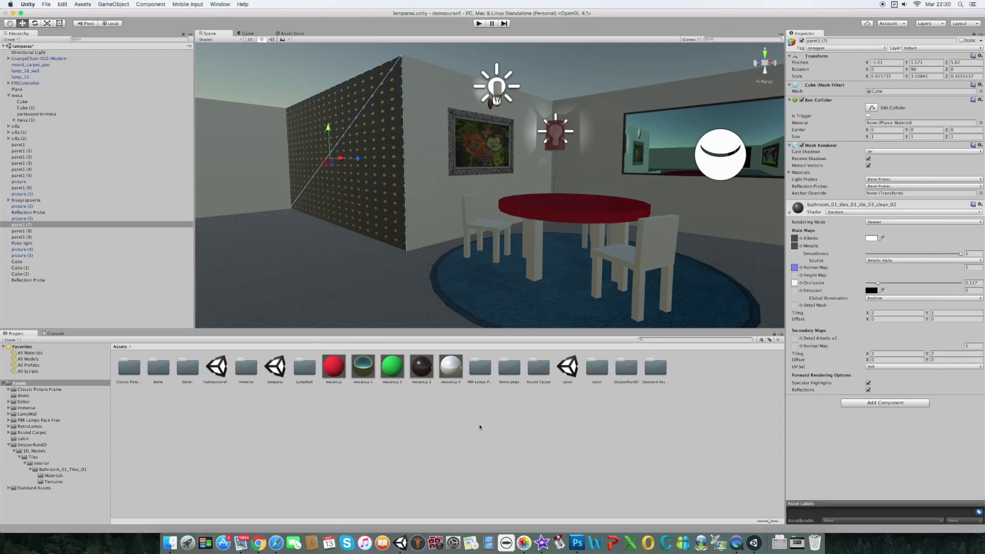
left_click(258, 538)
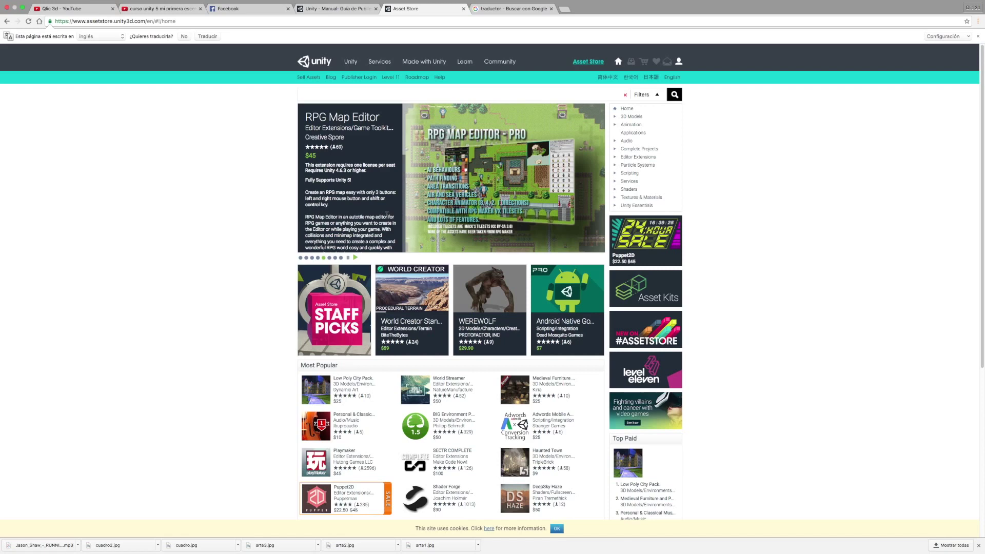
scroll(749, 197, "down", 1)
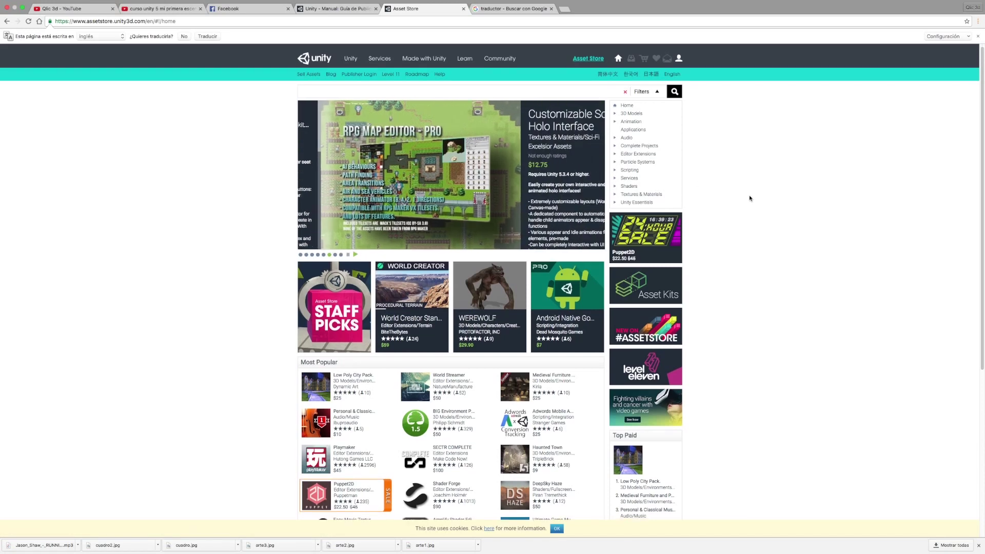
scroll(749, 198, "down", 3)
scroll(749, 198, "up", 2)
scroll(750, 198, "down", 8)
scroll(750, 199, "up", 5)
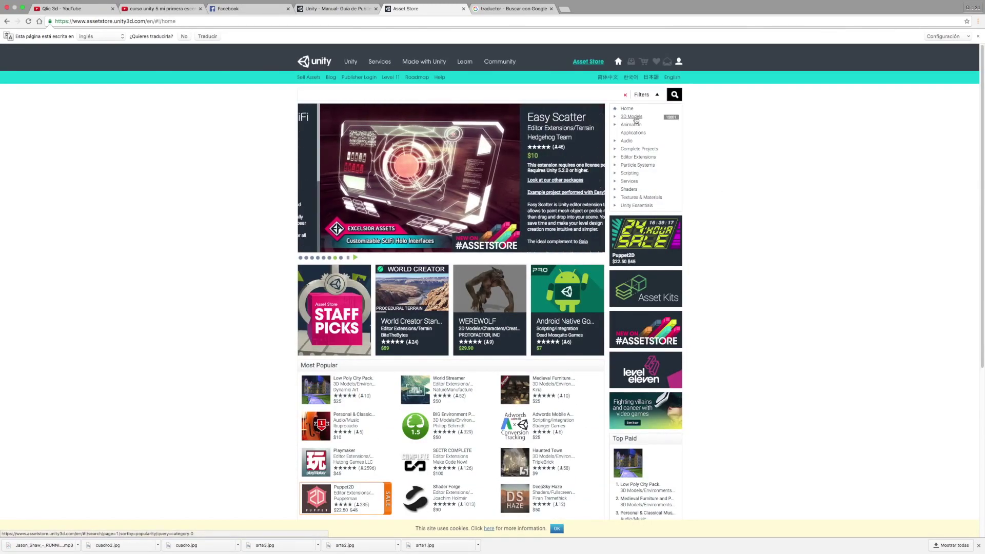
- Show only free 3D Models in the store, then go back to the Unity editor
left_click(635, 119)
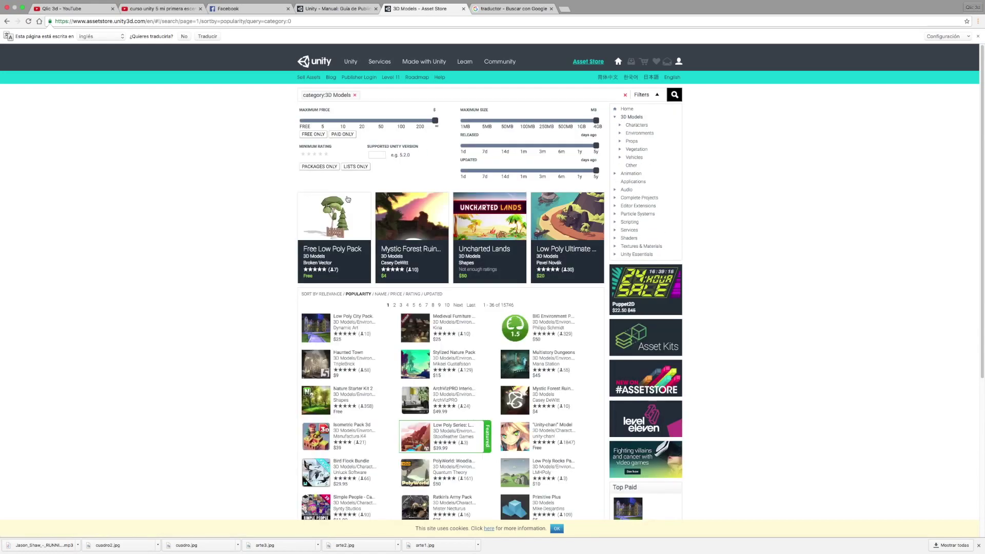
left_click(318, 135)
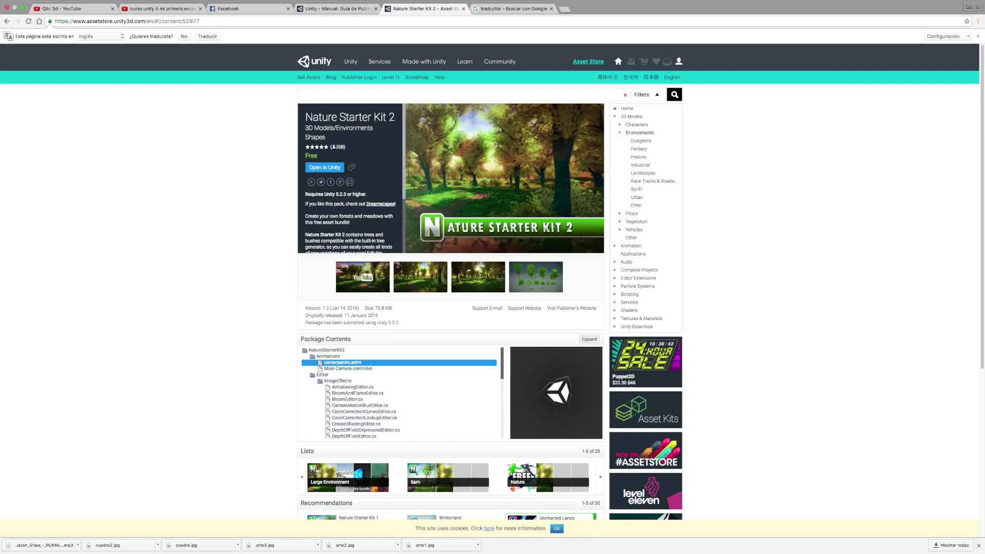
mouse_move(226, 552)
left_click(418, 537)
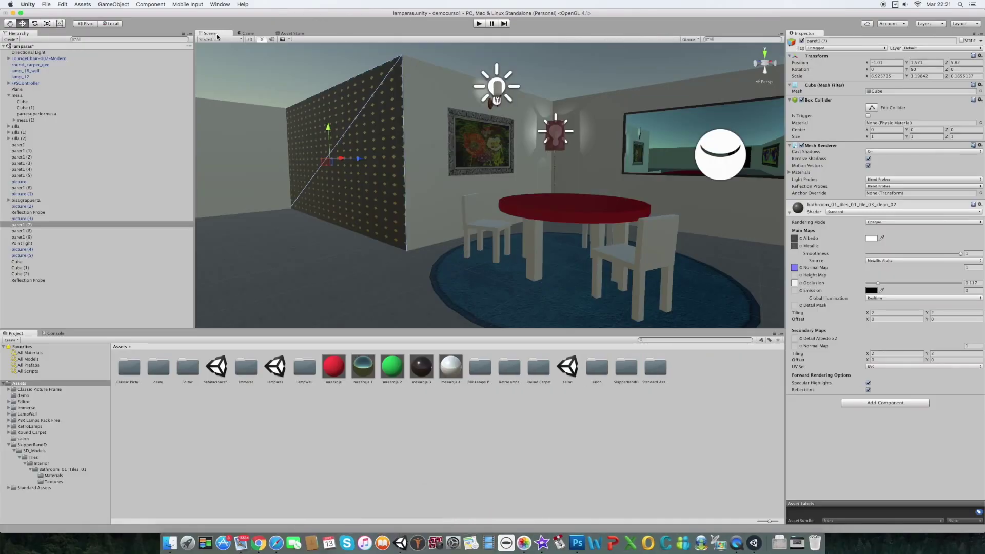
- Open the Asset Store tab inside the Unity editor
left_click(295, 34)
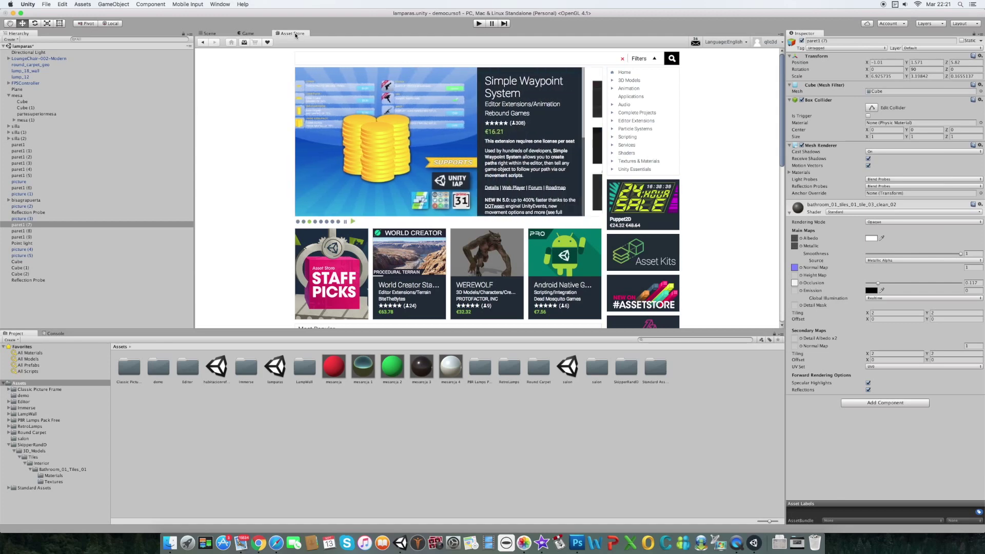
left_click(223, 4)
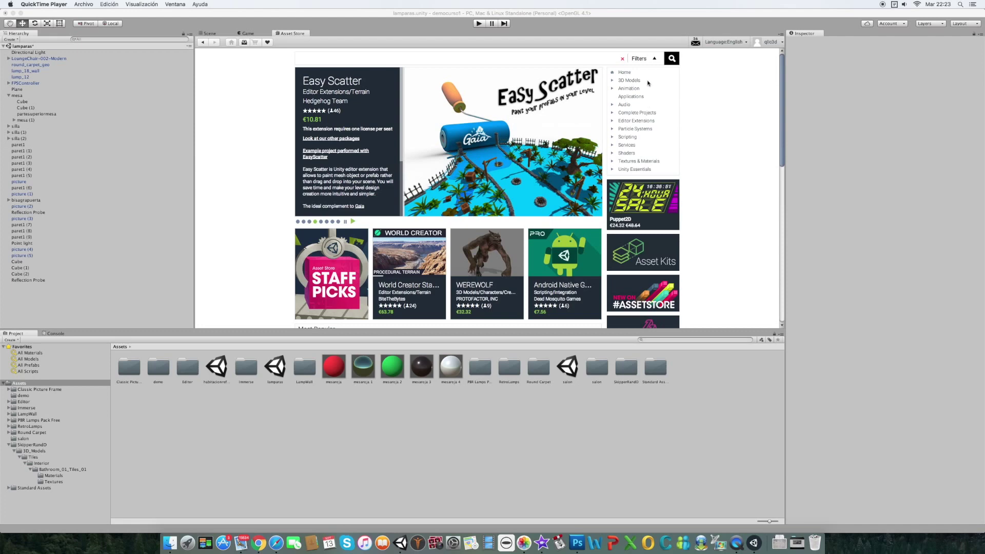
left_click(629, 83)
- Browse the 3D Models category listings and place the cursor in the search box
left_click(629, 81)
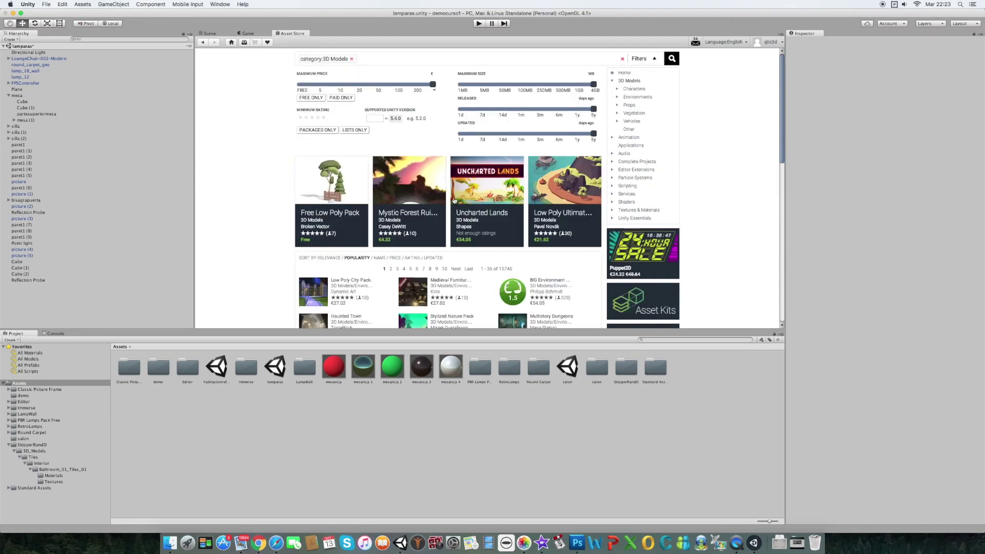
scroll(454, 202, "down", 5)
scroll(453, 201, "down", 6)
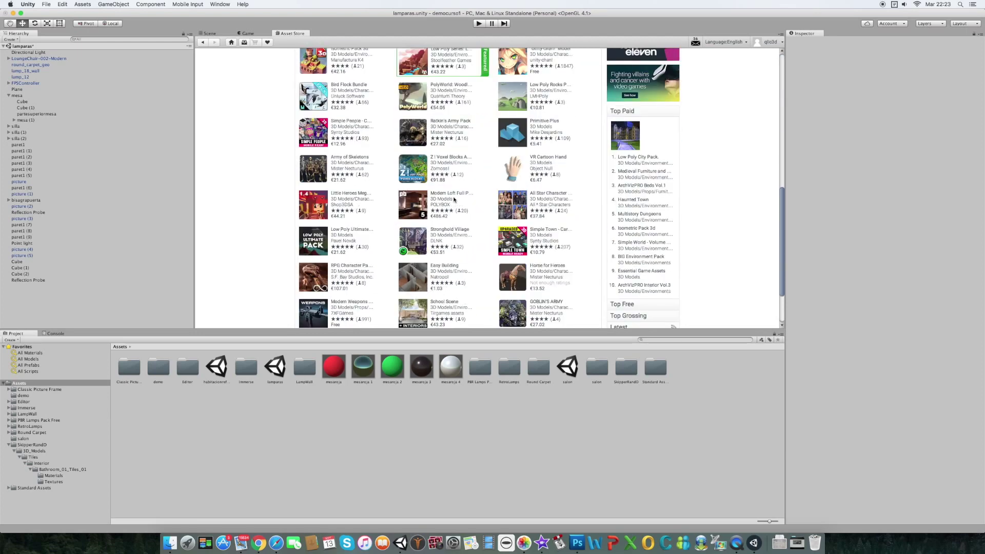
scroll(454, 199, "up", 3)
scroll(454, 199, "up", 8)
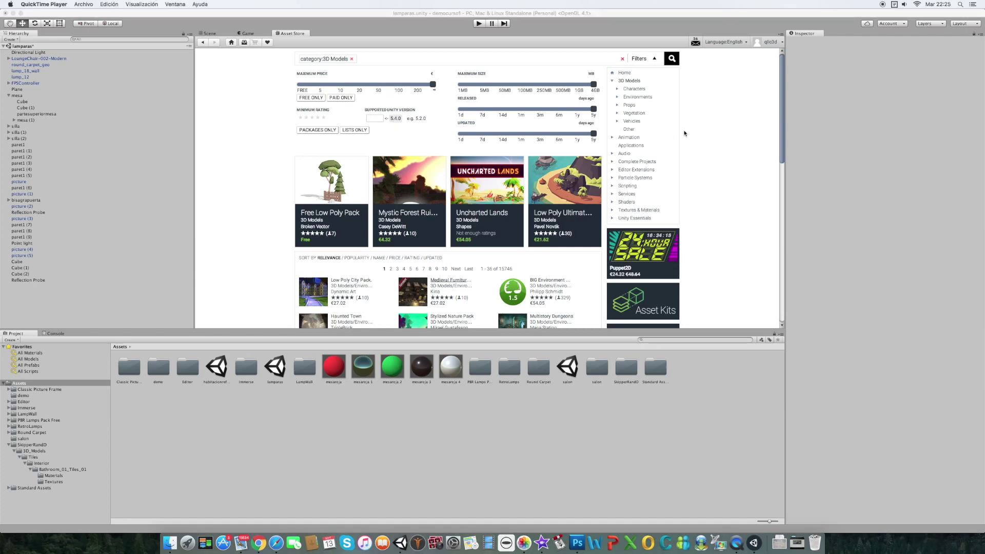
scroll(697, 136, "down", 5)
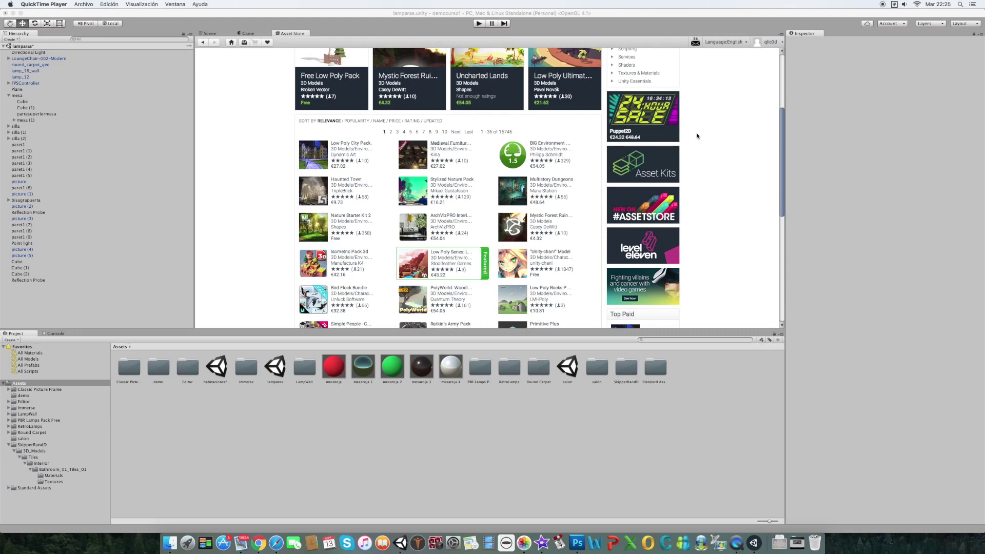
scroll(697, 136, "down", 1)
scroll(697, 136, "down", 2)
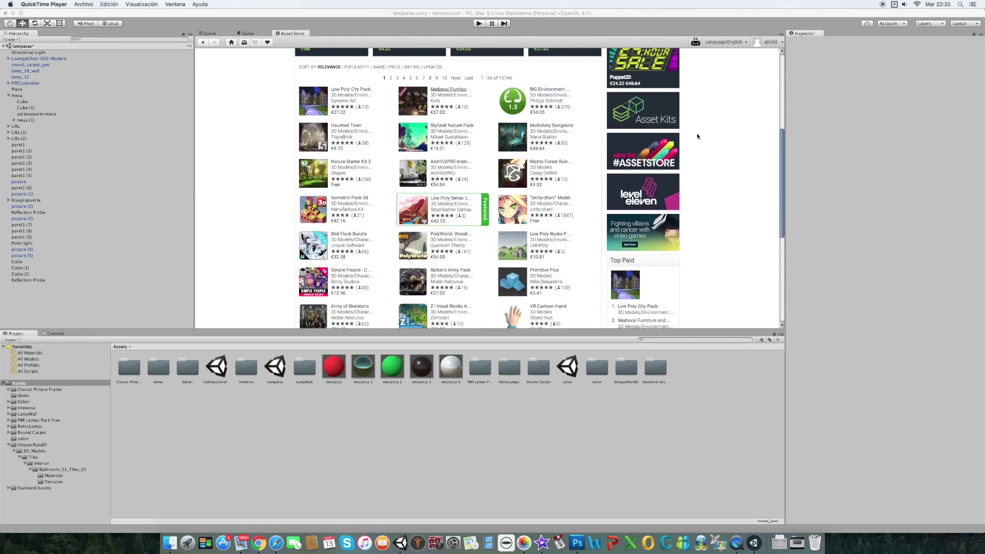
scroll(697, 136, "up", 5)
scroll(697, 136, "up", 2)
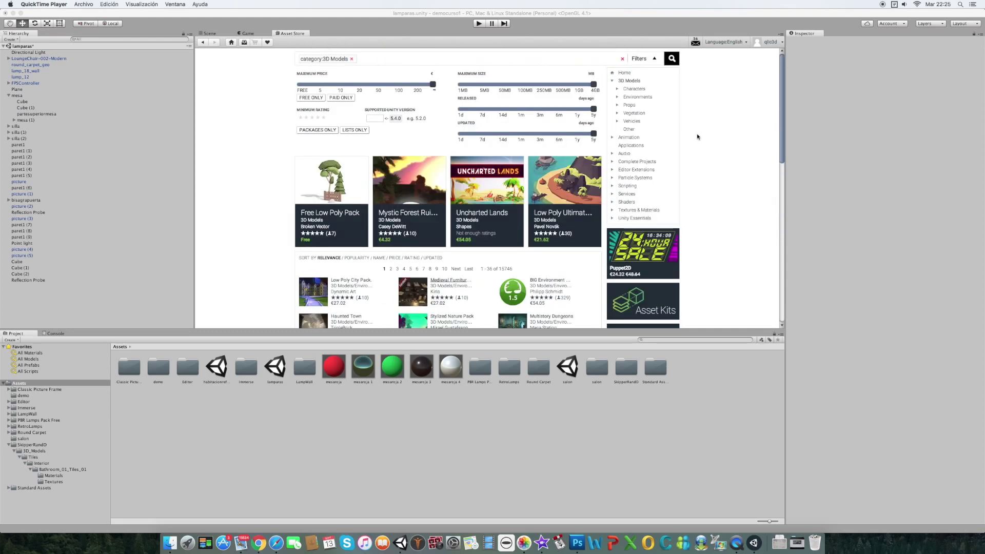
left_click(387, 58)
type("windo")
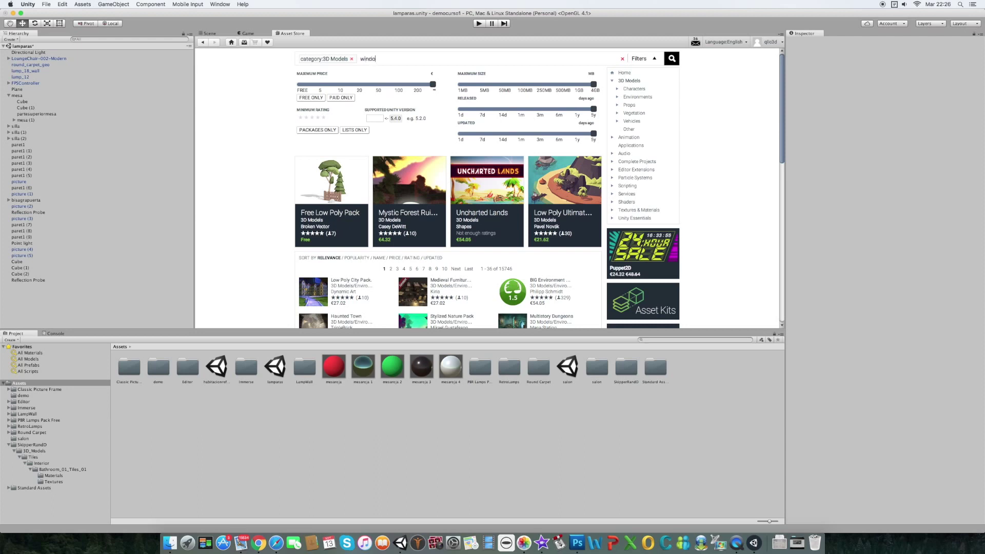
- Search the store for 'windows' and limit the results to free assets
type("ws")
key("Return")
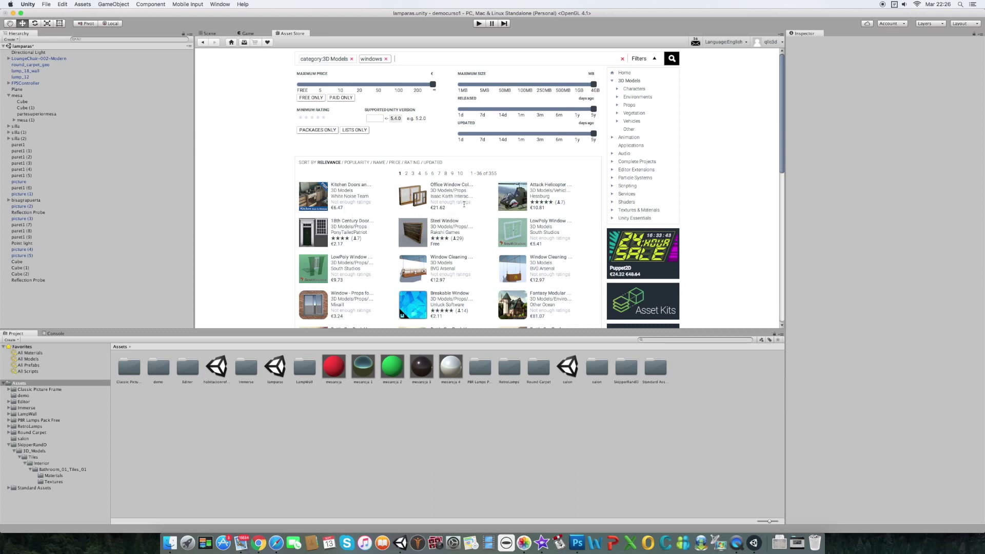
left_click(316, 99)
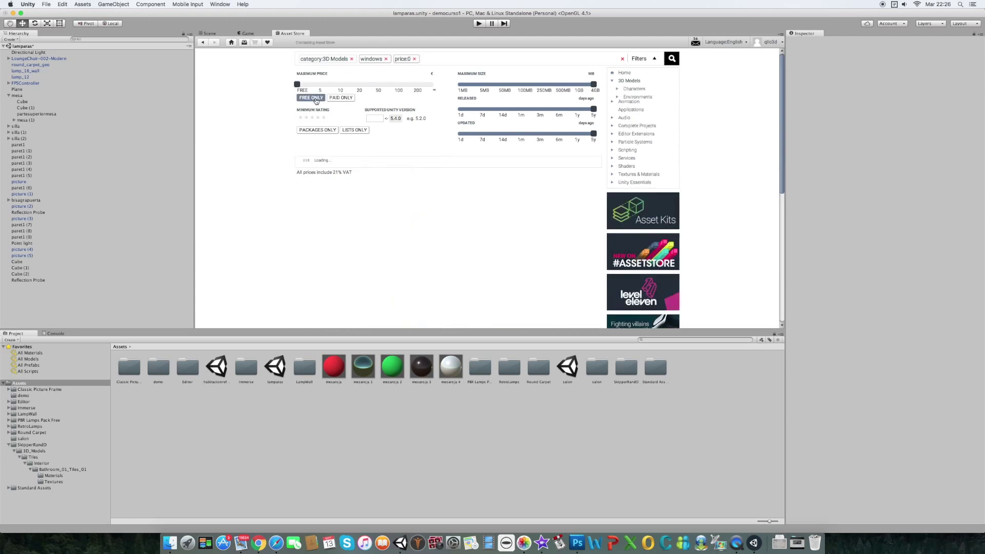
scroll(266, 149, "down", 3)
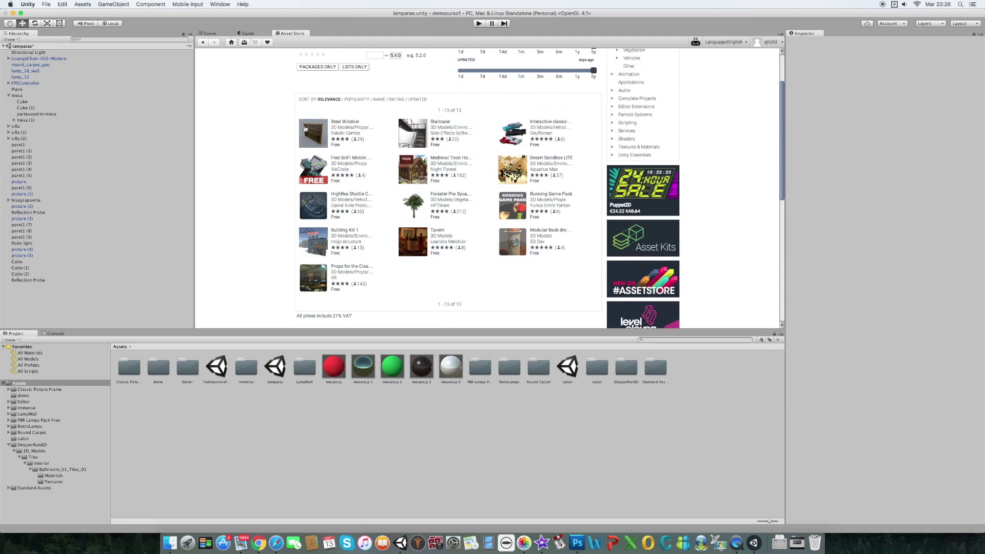
- Open the Steel Window package page and review its contents and user reviews
left_click(338, 123)
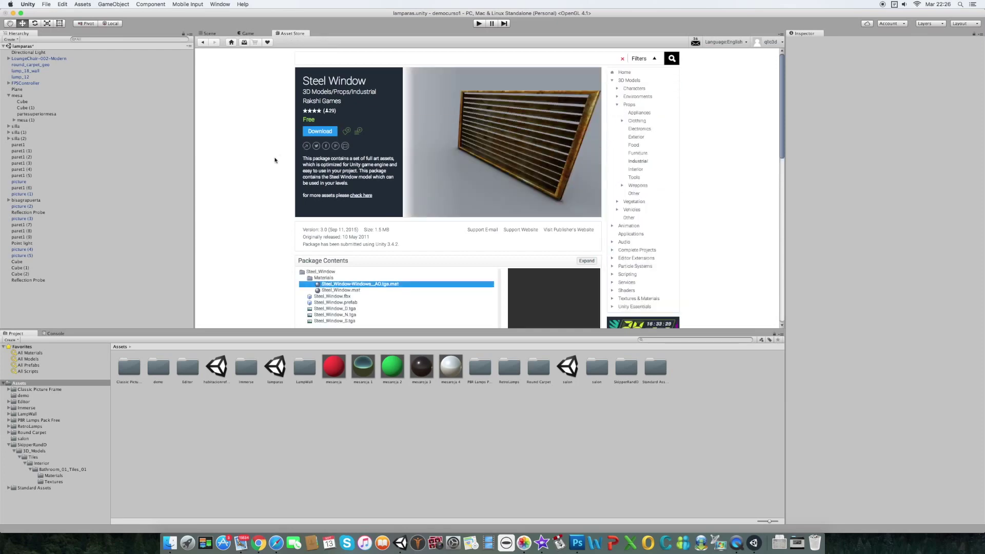
scroll(275, 159, "down", 3)
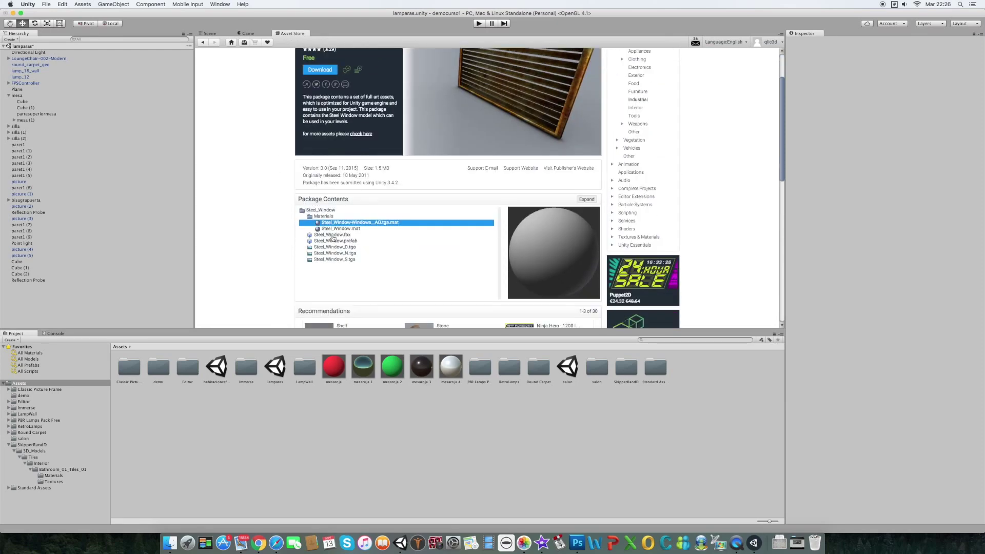
scroll(270, 200, "down", 5)
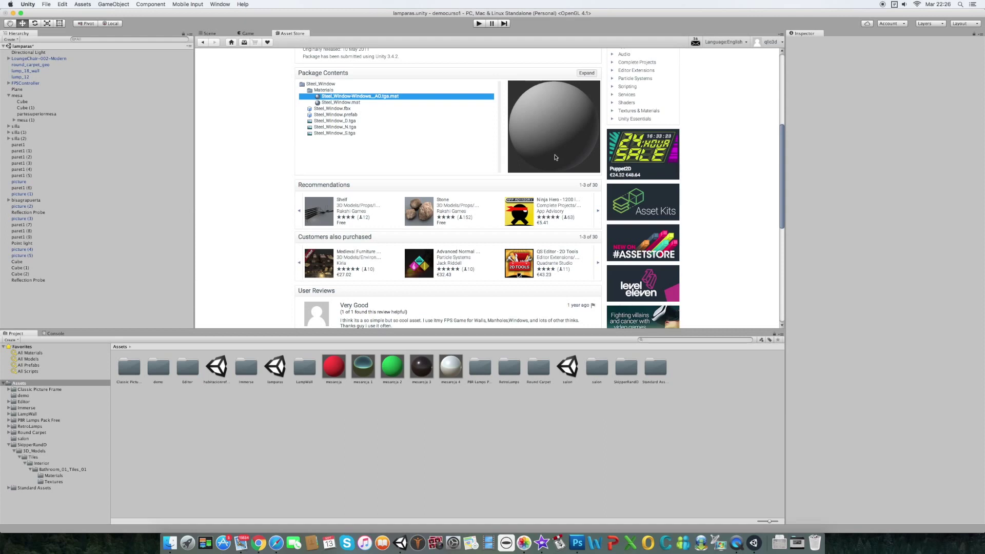
scroll(235, 200, "down", 6)
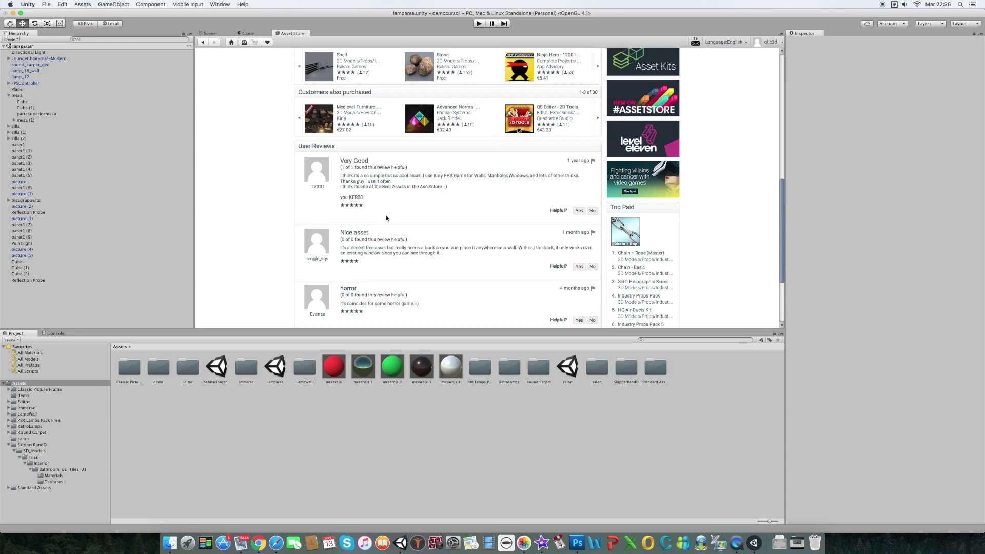
scroll(387, 228, "down", 3)
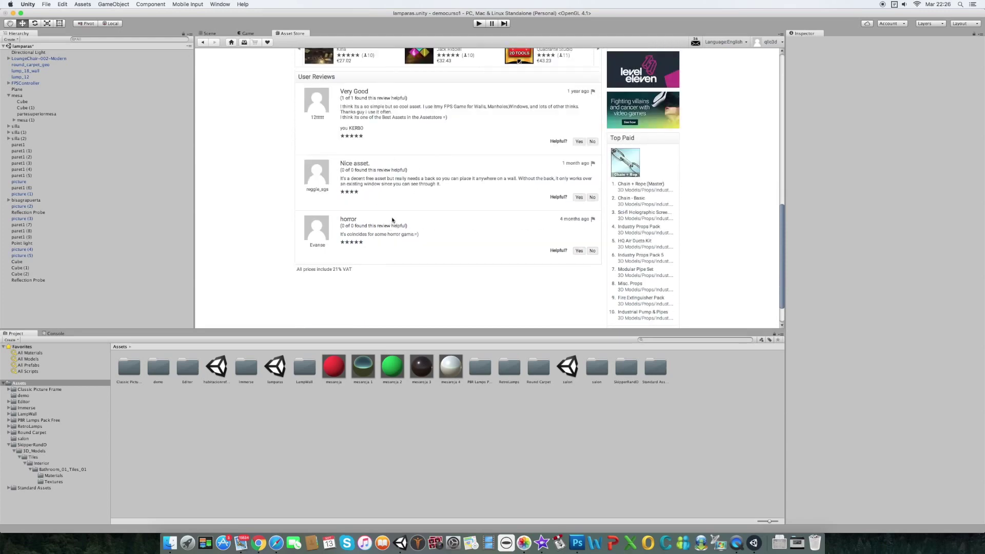
scroll(393, 220, "up", 11)
scroll(392, 221, "up", 5)
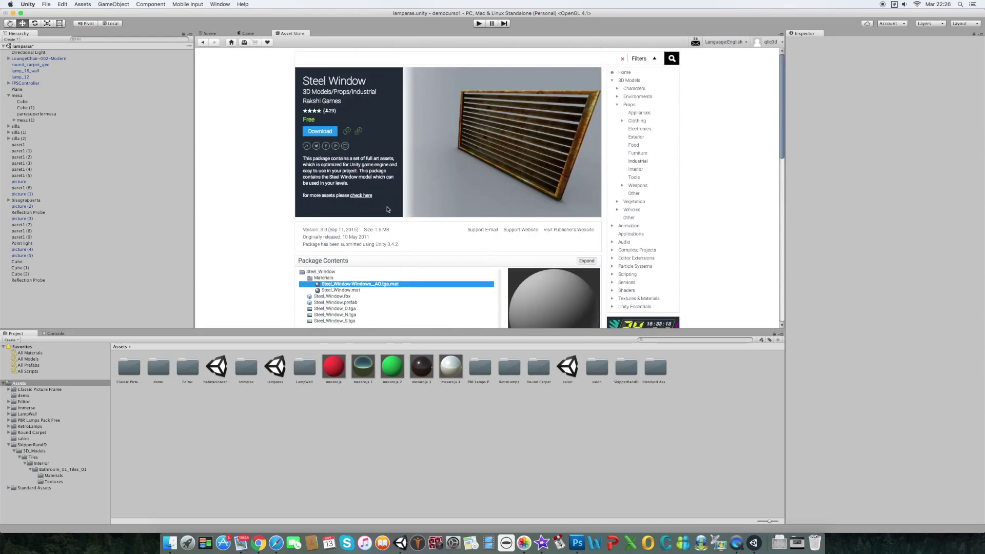
- Download and import all Steel Window package files, then return to the Scene view
left_click(327, 137)
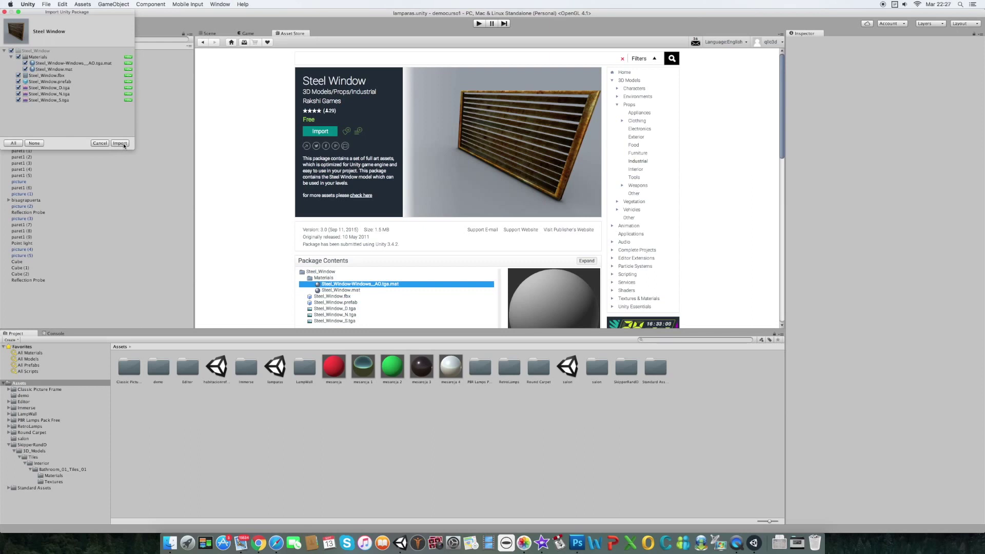
left_click(123, 145)
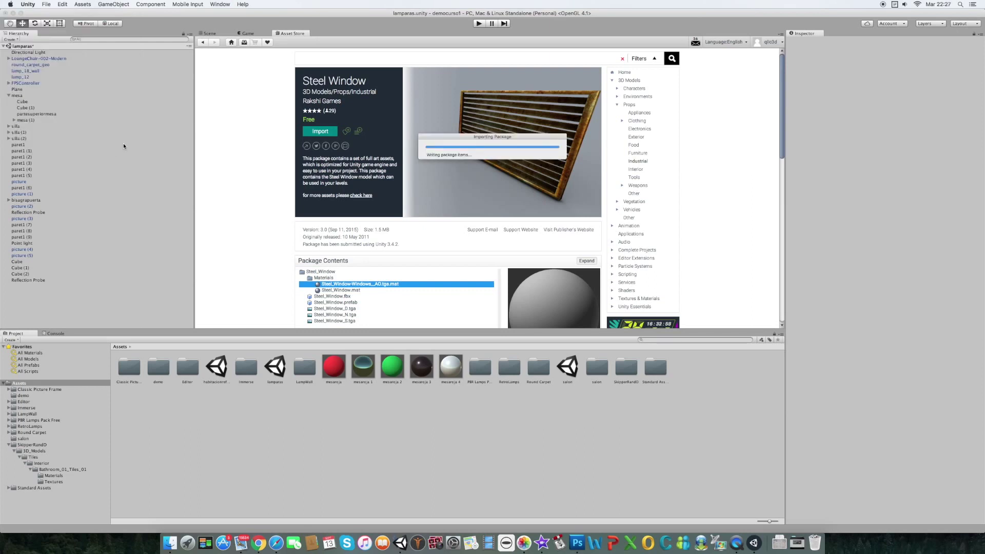
left_click(215, 34)
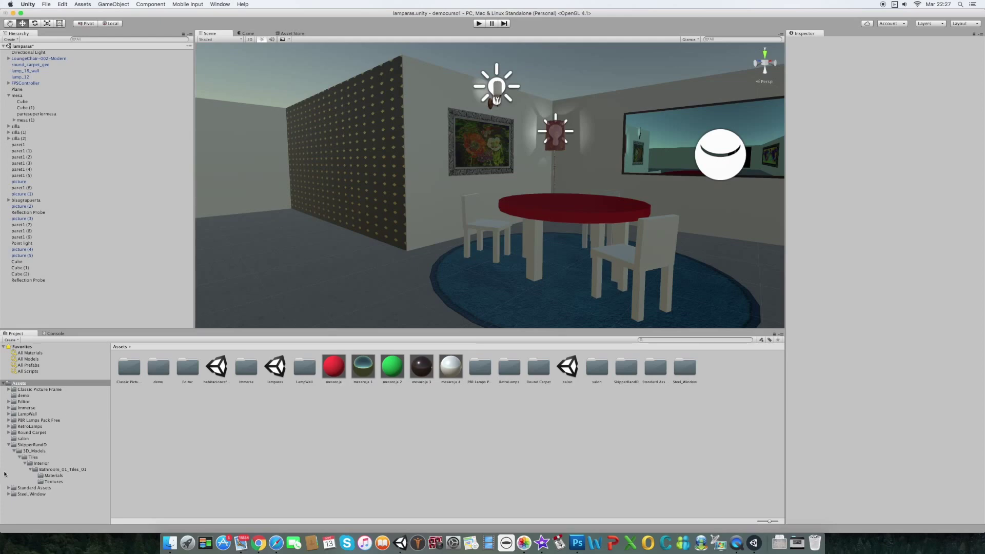
- Navigate the Project panel into the Steel_Window folder and its materials, then back
left_click(8, 445)
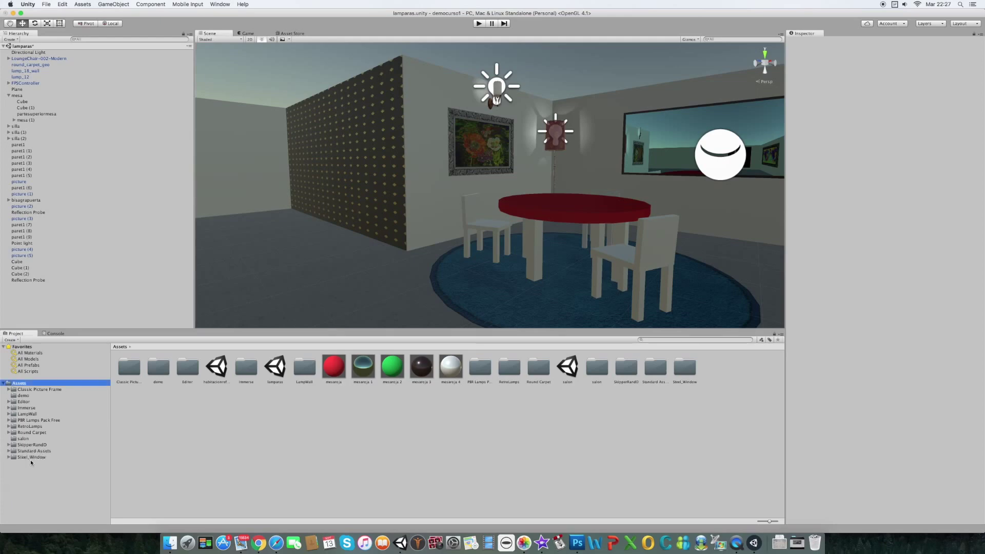
left_click(14, 459)
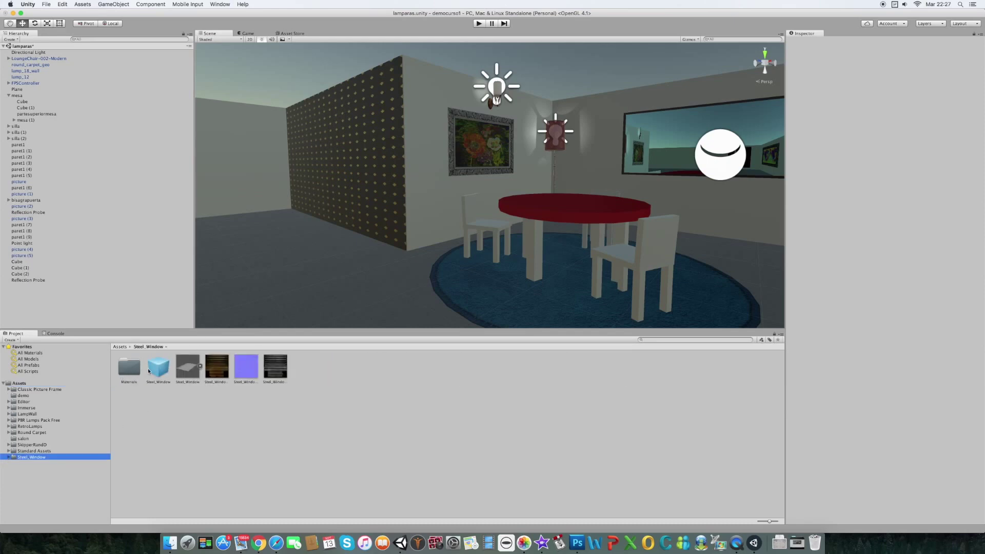
double_click(130, 366)
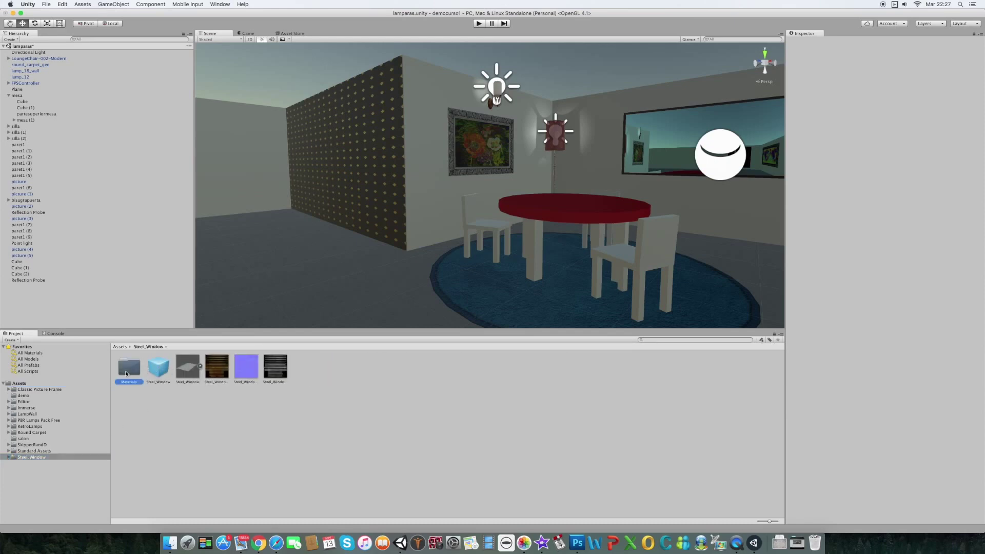
left_click(35, 458)
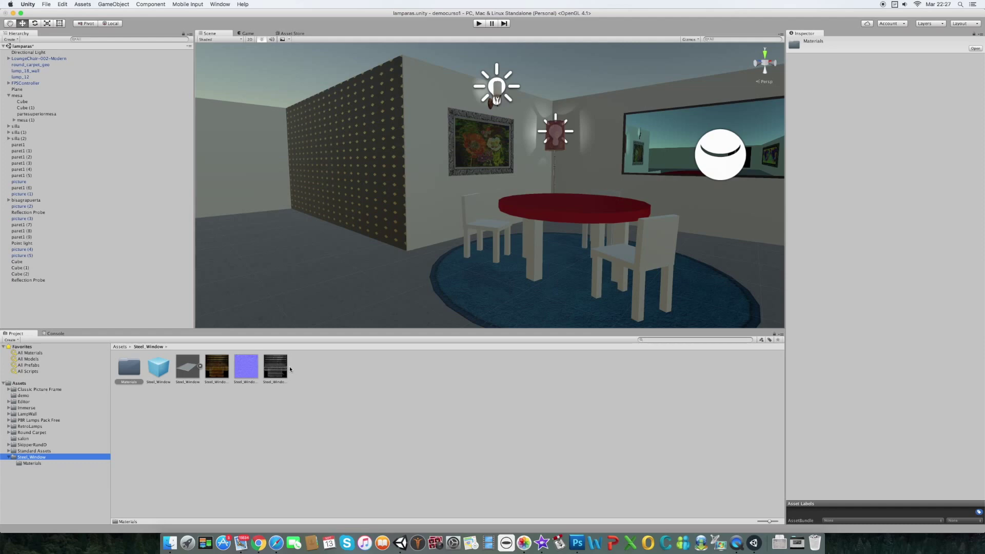
- Drop the Steel_Window prefab onto the wall beside the picture and nudge it along Z
left_click_drag(158, 367, 431, 194)
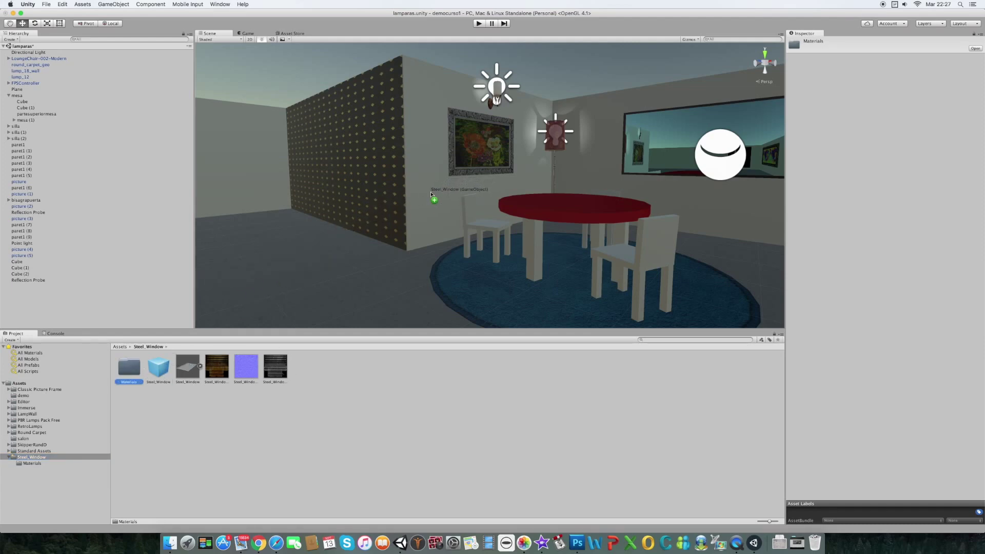
left_click_drag(431, 194, 430, 193)
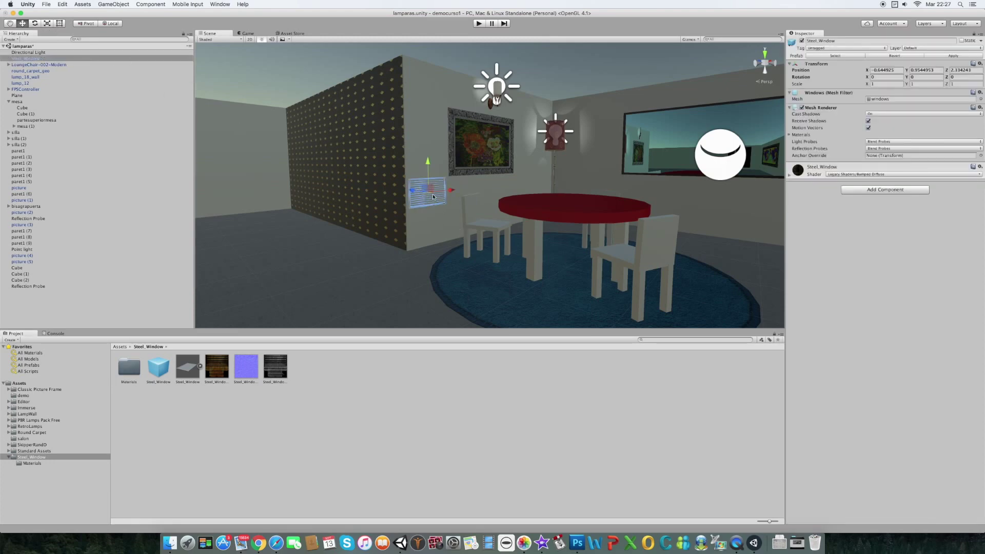
left_click_drag(413, 193, 414, 193)
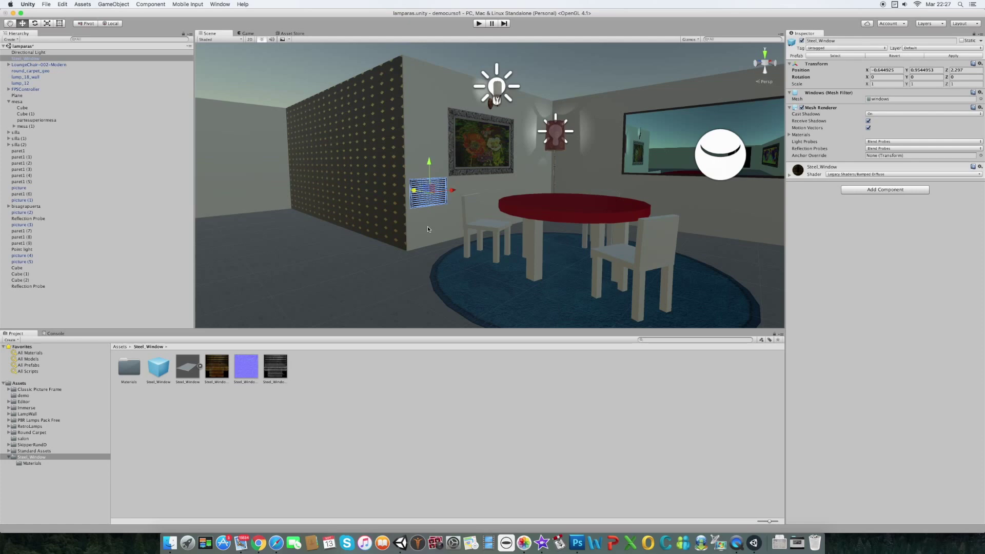
left_click(427, 209)
scroll(427, 208, "down", 5)
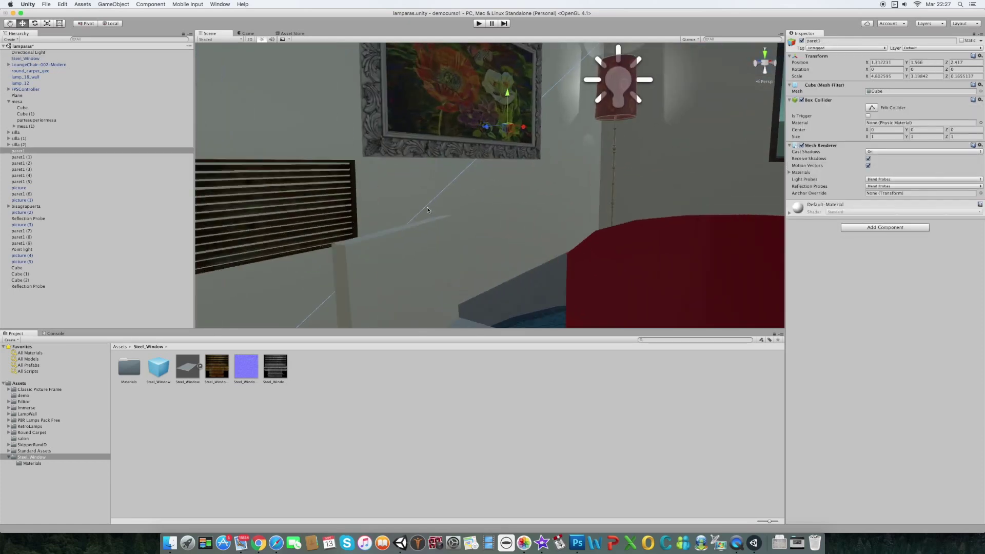
scroll(389, 187, "up", 3)
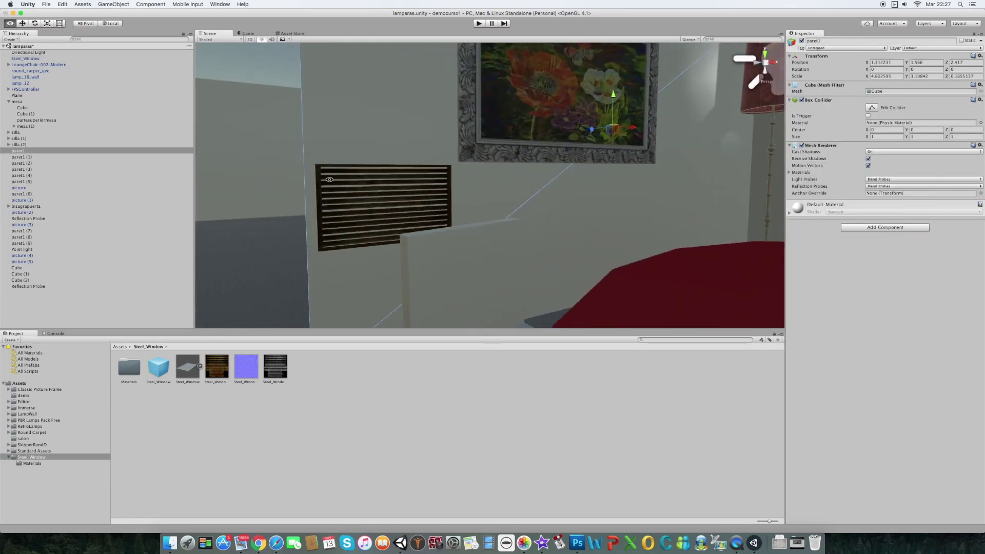
left_click(290, 33)
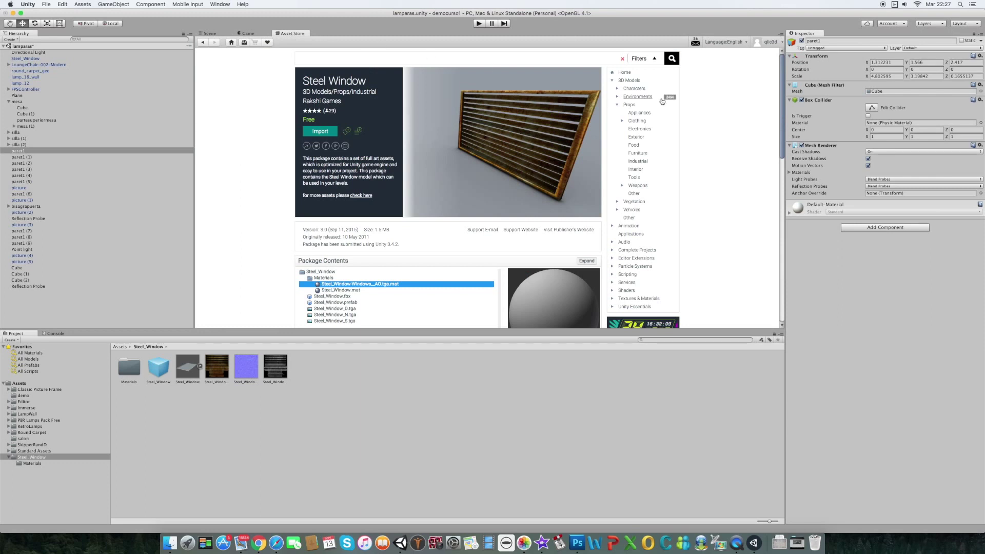
- Browse the Animation, Audio and Complete Projects categories, showing only free packages
left_click(613, 81)
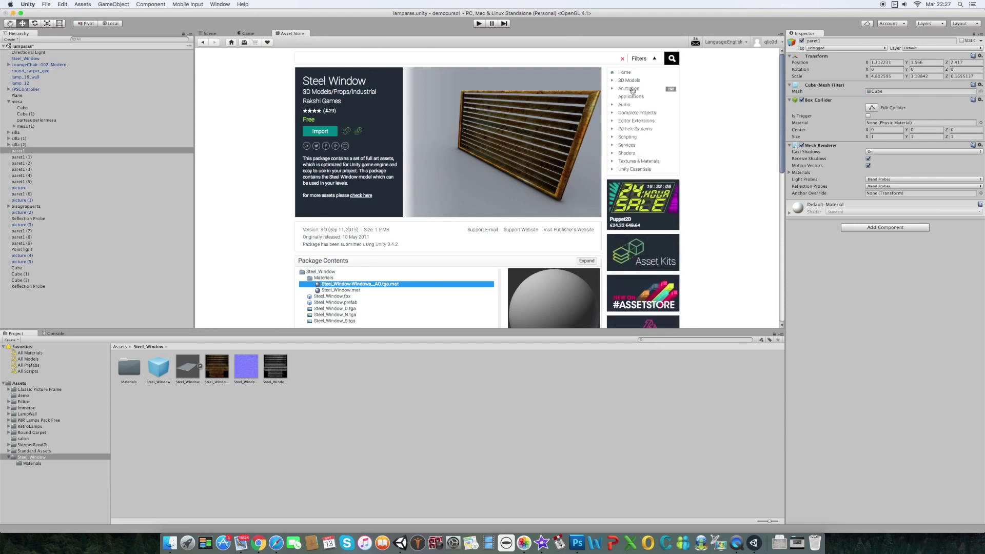
left_click(632, 89)
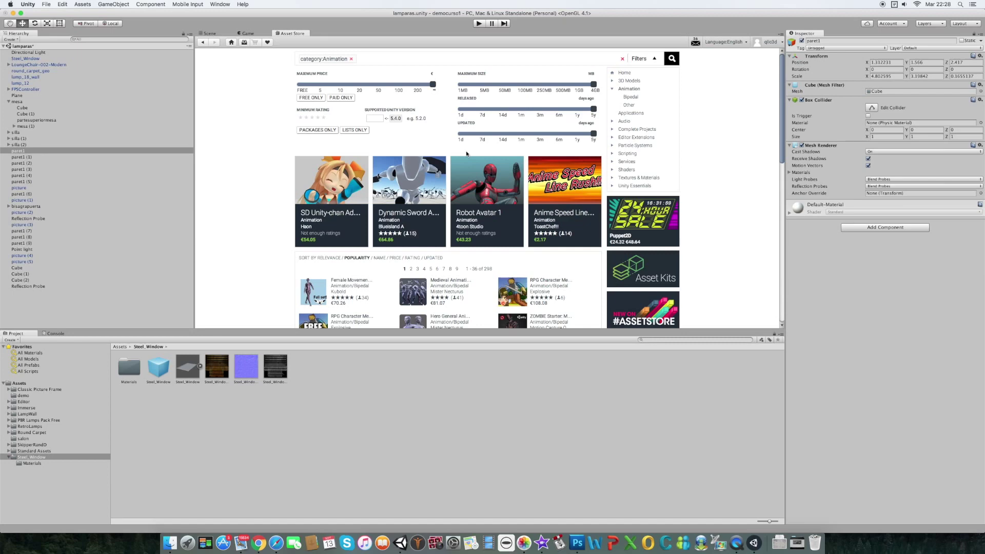
scroll(466, 153, "down", 3)
scroll(466, 153, "up", 3)
left_click(628, 125)
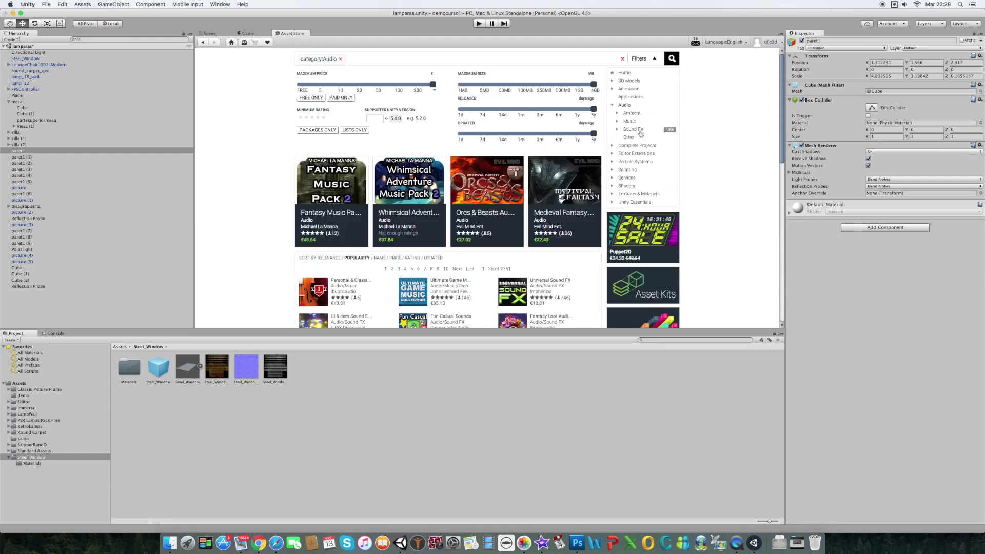
left_click(637, 145)
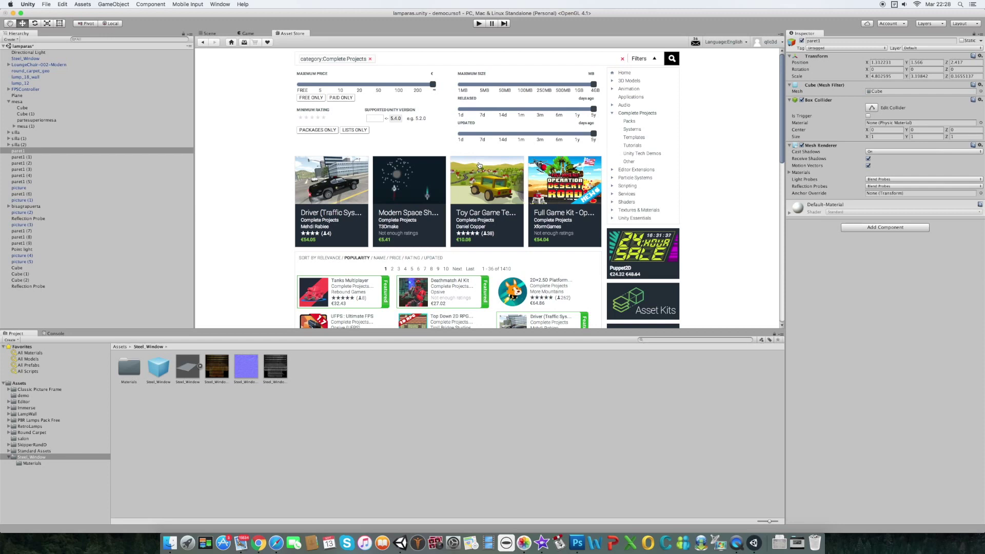
left_click(311, 97)
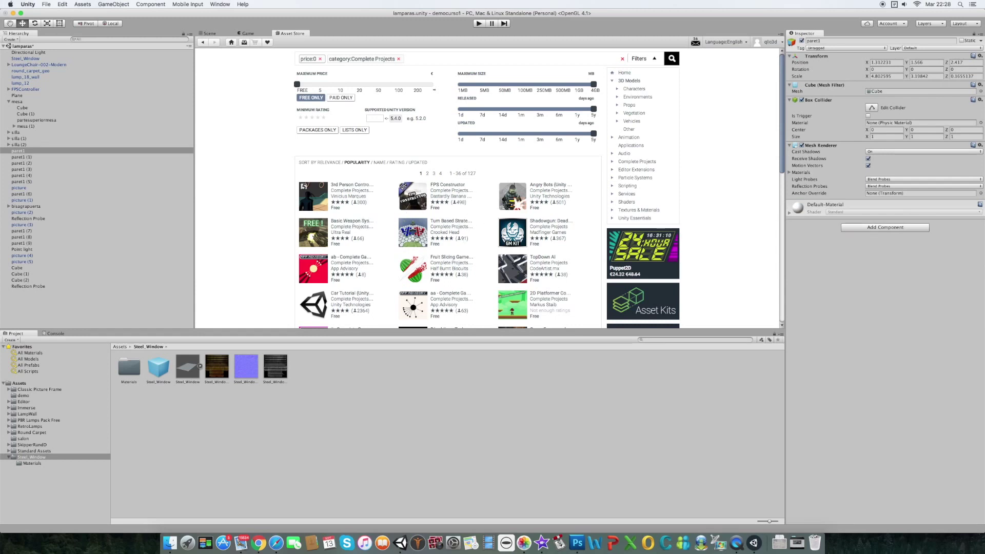
scroll(451, 216, "down", 5)
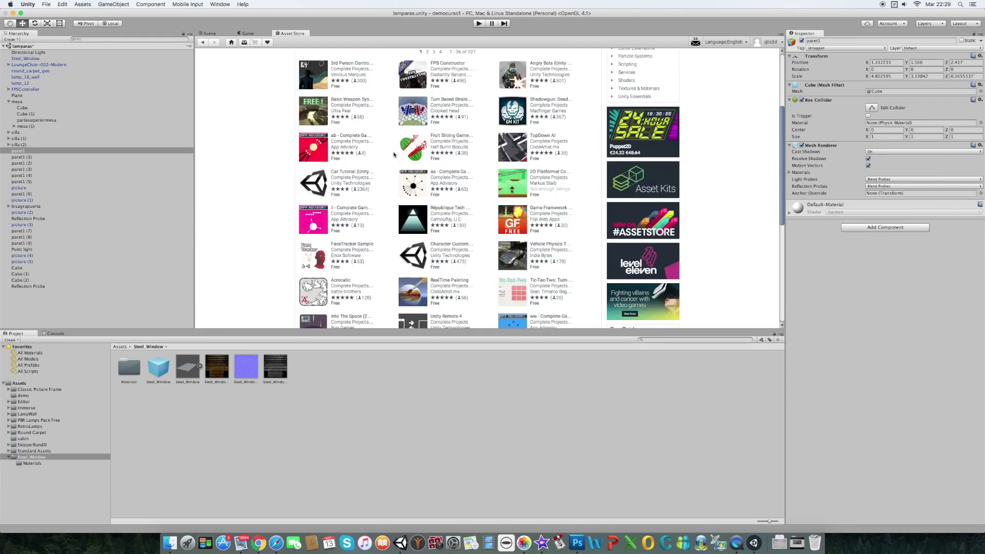
scroll(613, 163, "up", 5)
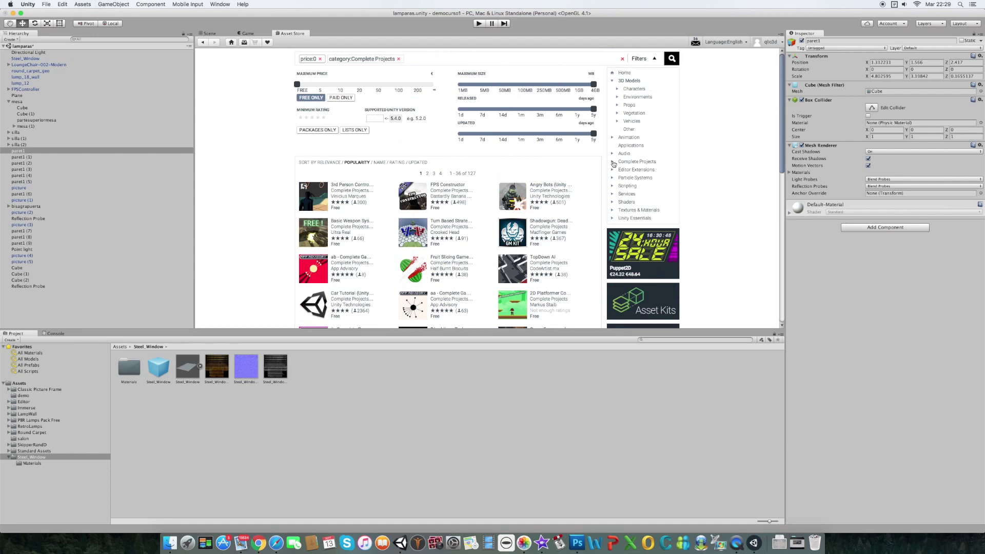
- Peek into Complete Projects and Editor Extensions subcategories, then select free Particle Systems
left_click(614, 162)
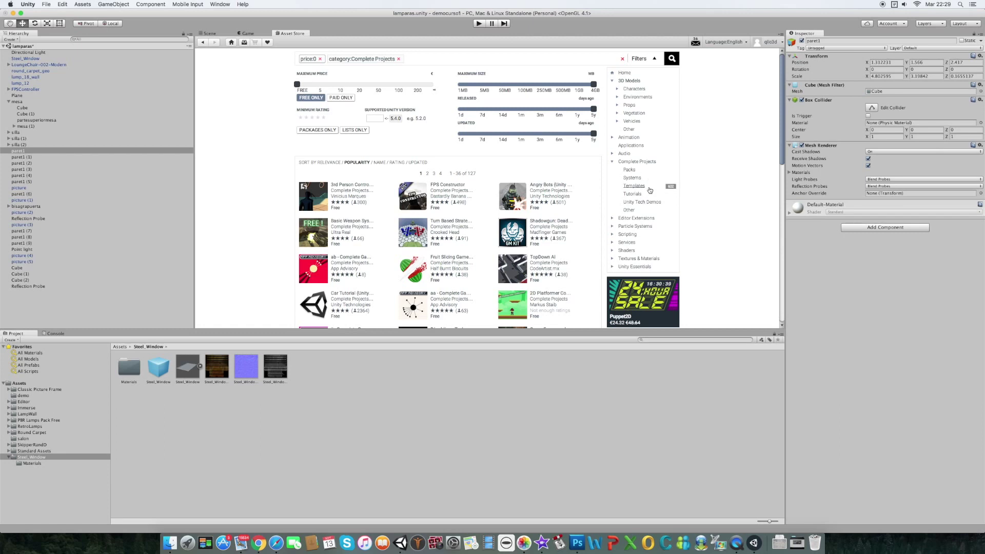
left_click(613, 163)
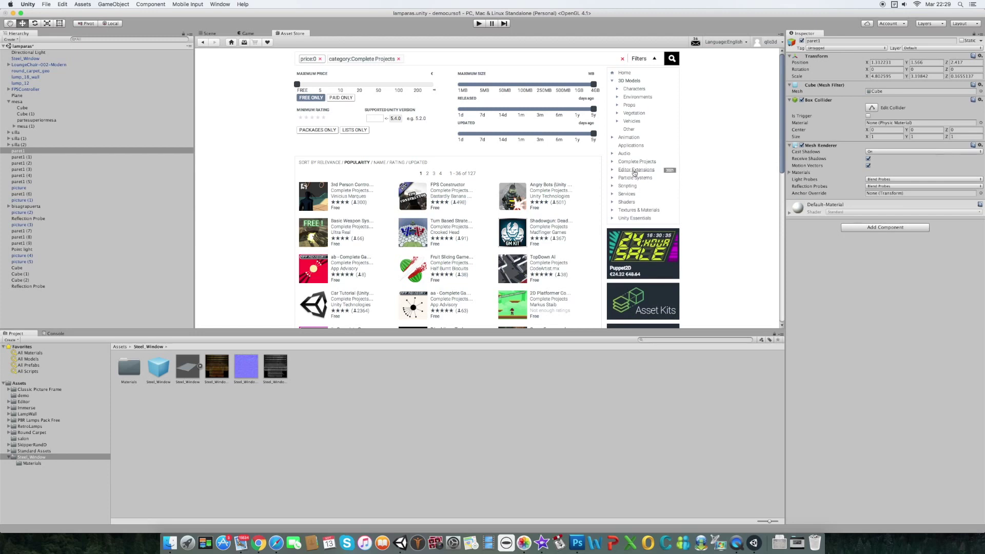
left_click(612, 170)
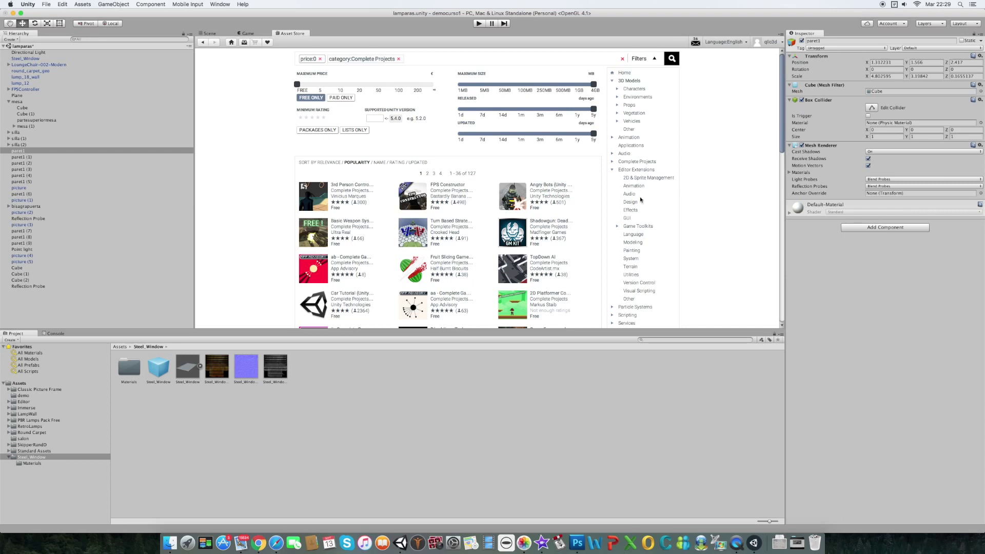
left_click(613, 171)
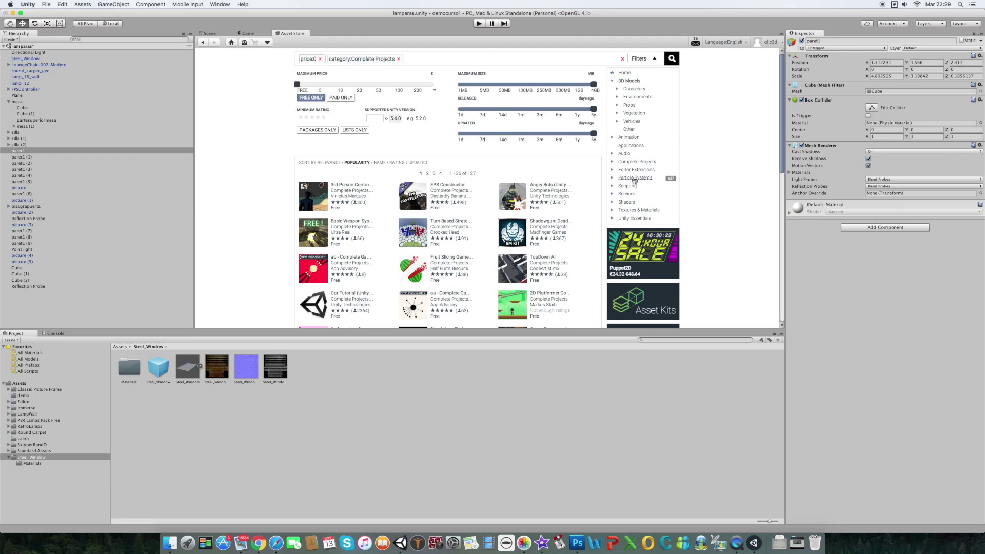
left_click(635, 178)
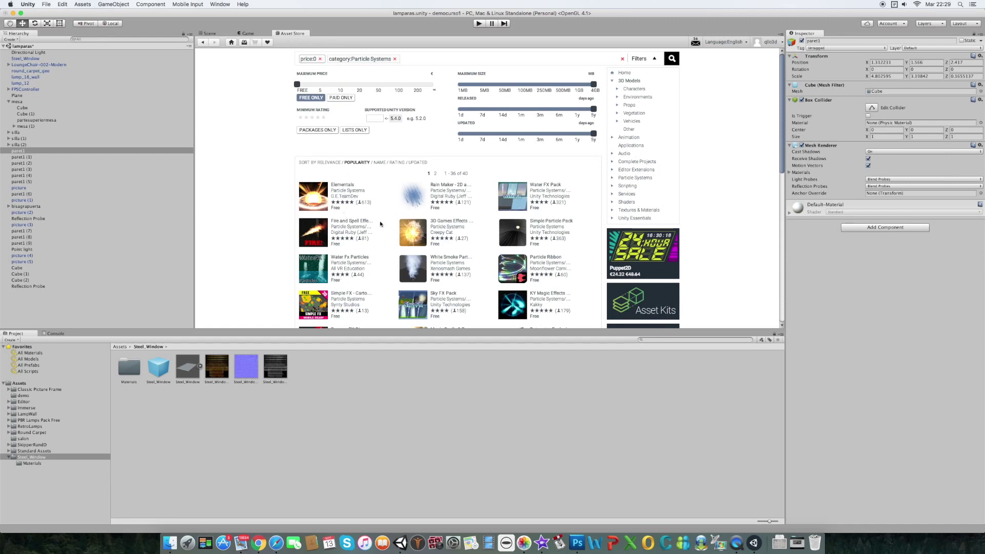
- Browse free Scripting and Applications packages, then remove the price:0 and category filter chips
scroll(380, 221, "down", 2)
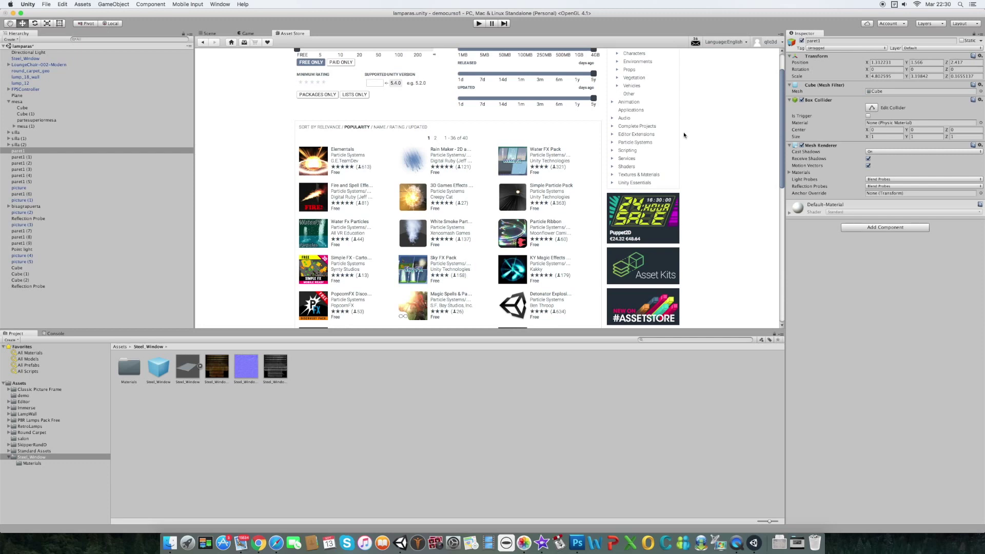
left_click(631, 152)
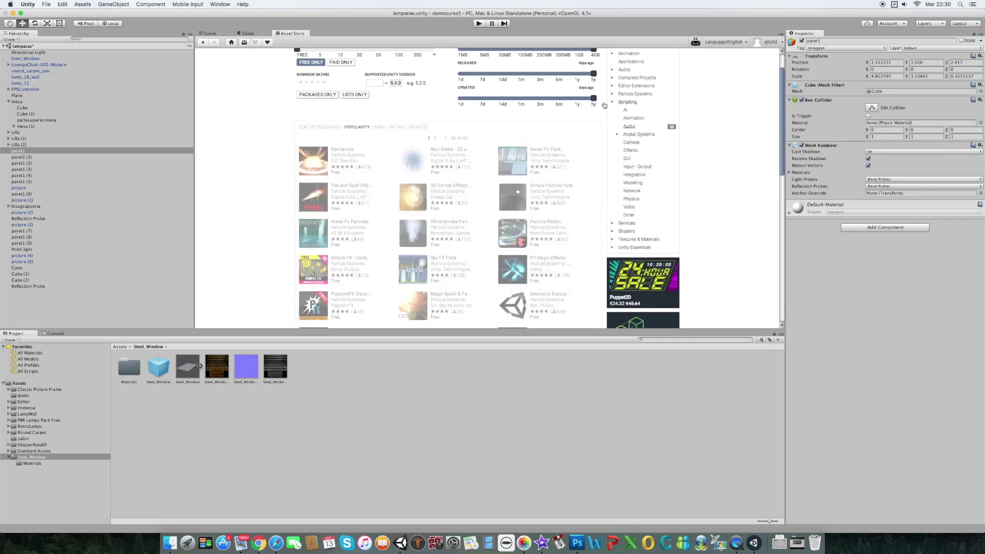
left_click(629, 105)
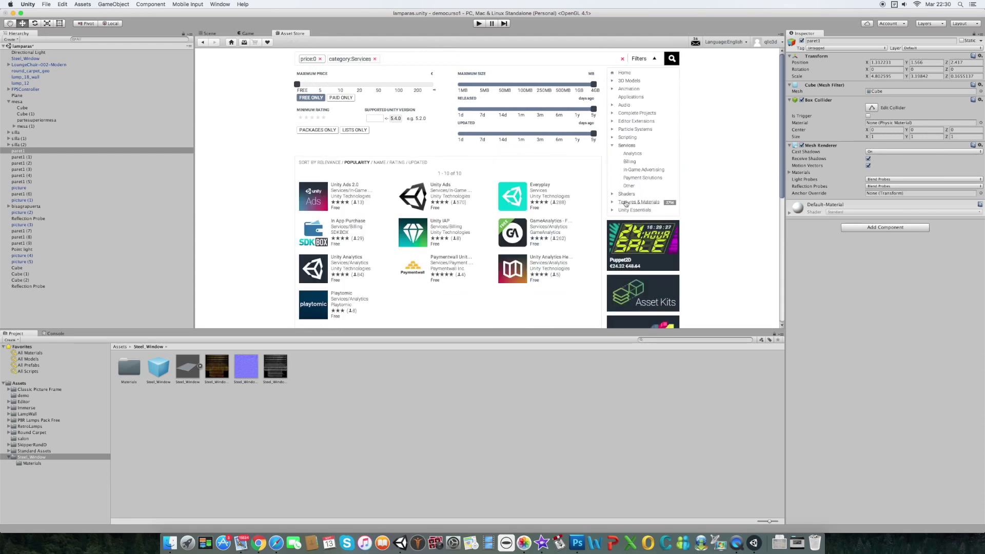
left_click(633, 97)
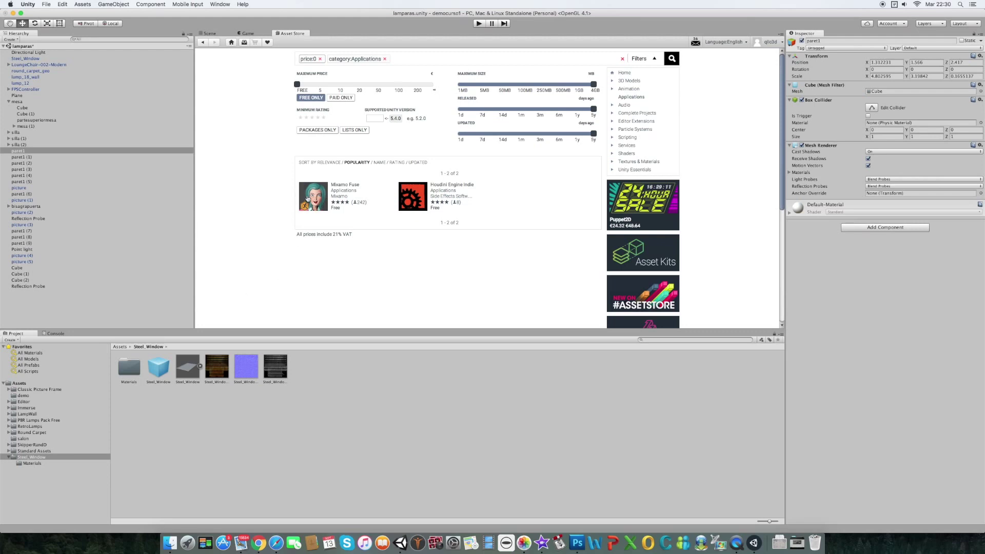
left_click(321, 58)
left_click(356, 59)
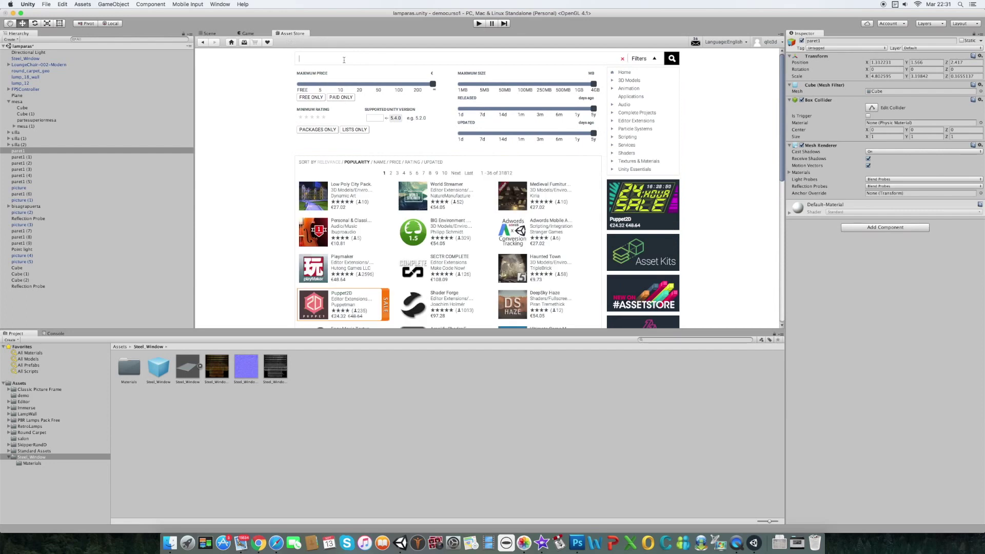
- Search the Asset Store for 'wood' and keep only the free results
type("w")
key("Return")
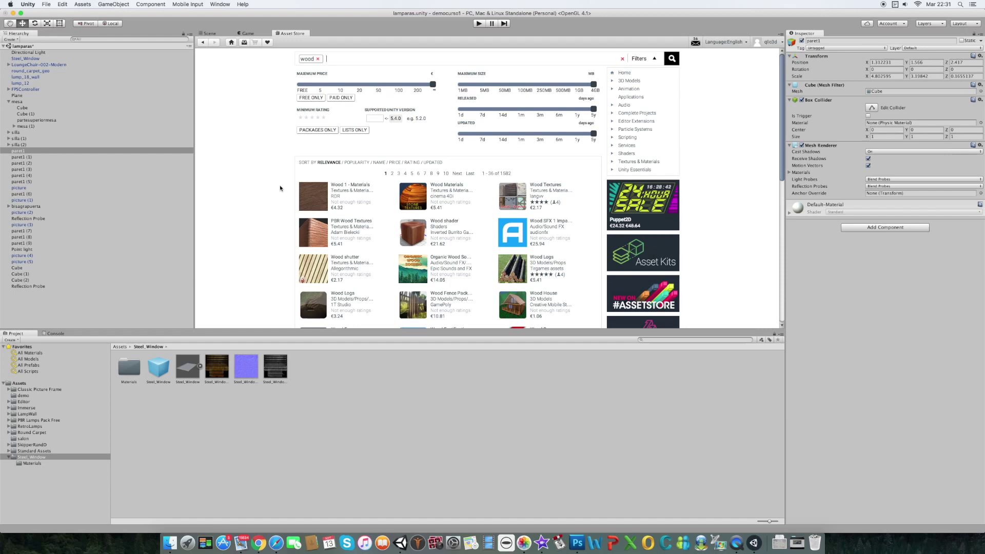
scroll(280, 188, "down", 3)
scroll(280, 188, "down", 5)
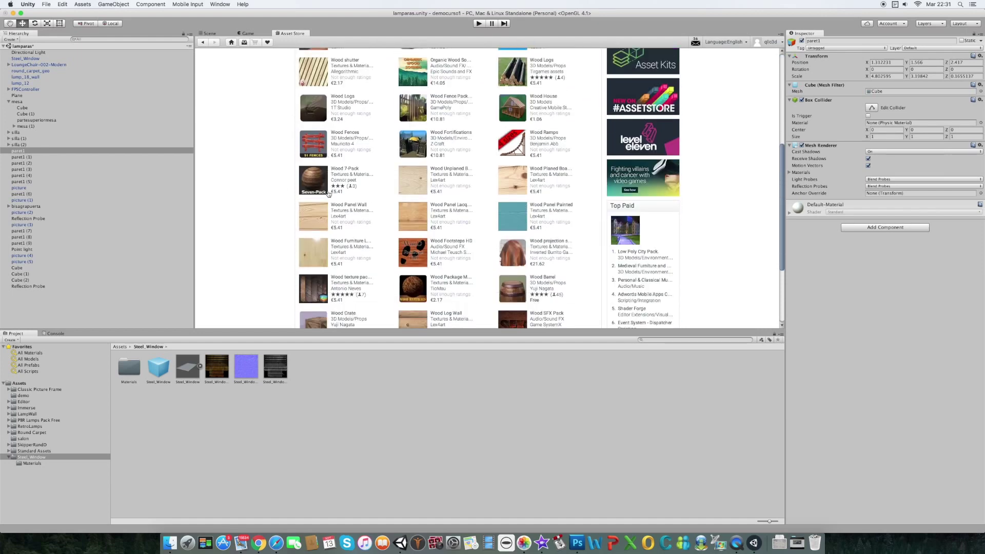
scroll(329, 194, "down", 2)
scroll(328, 194, "down", 2)
scroll(328, 194, "up", 10)
left_click(317, 99)
- Open the Wooden Floor Pack page and import the package into the project
scroll(396, 180, "down", 3)
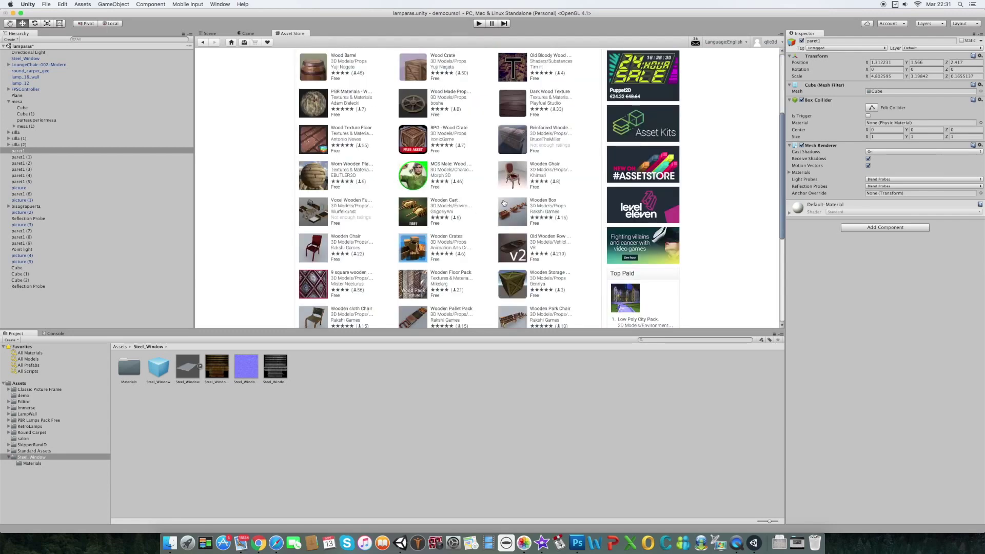
scroll(518, 190, "down", 1)
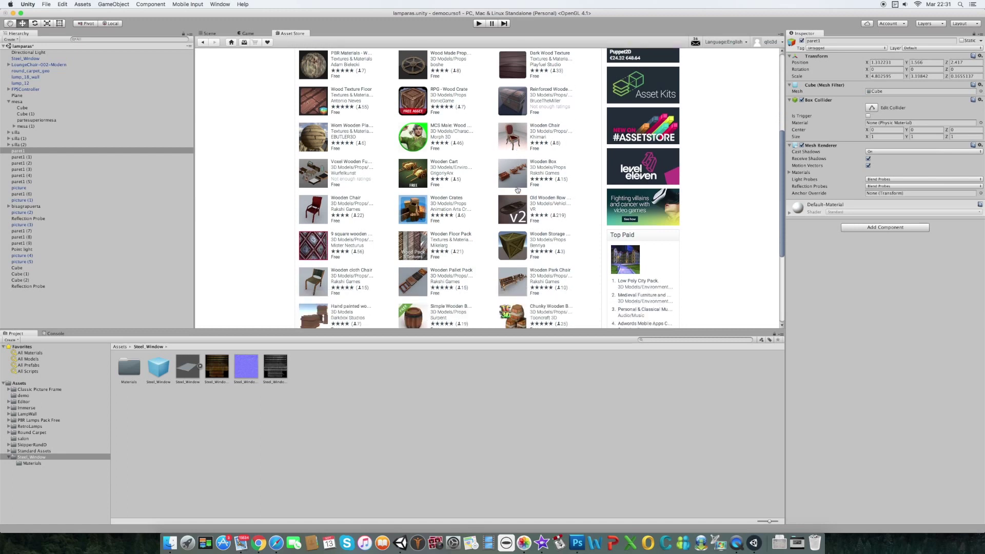
scroll(518, 190, "down", 1)
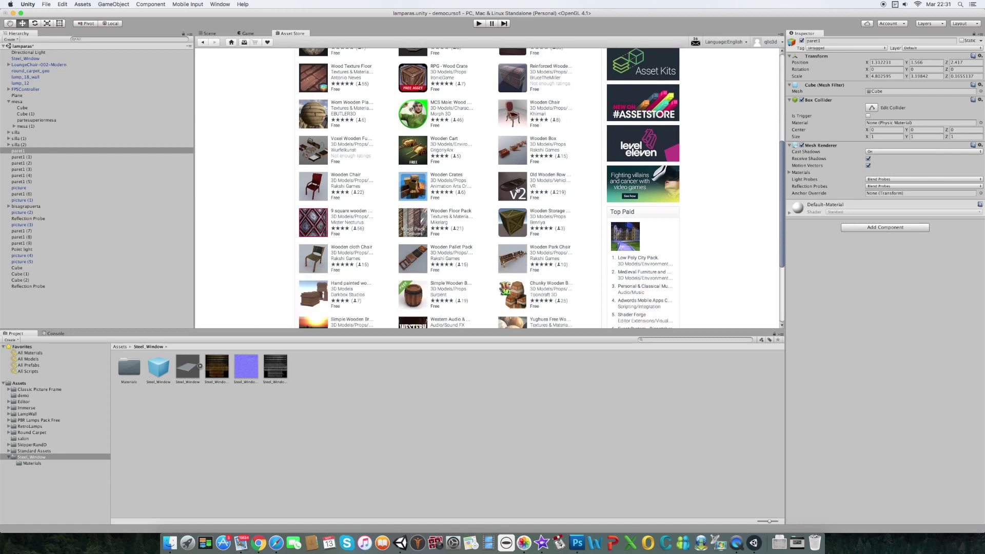
left_click(416, 223)
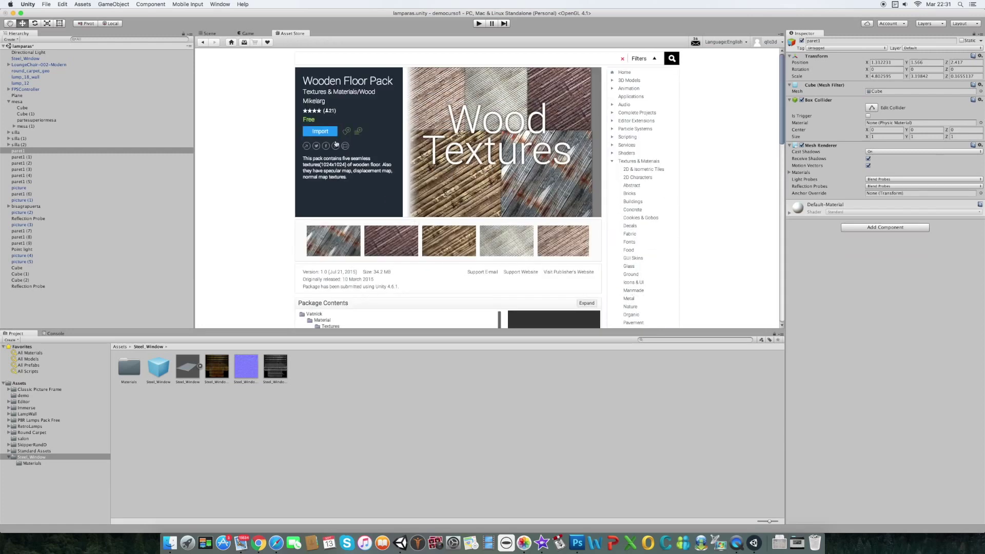
left_click(323, 132)
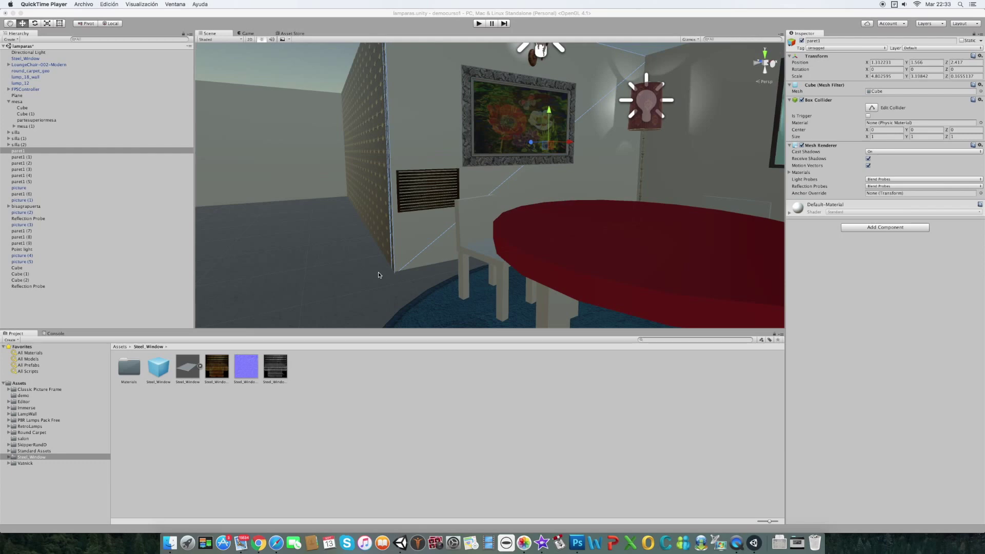
- Reveal Assets in Finder to check the Steel_Window and Volvick folders, then hide Finder
left_click(40, 452)
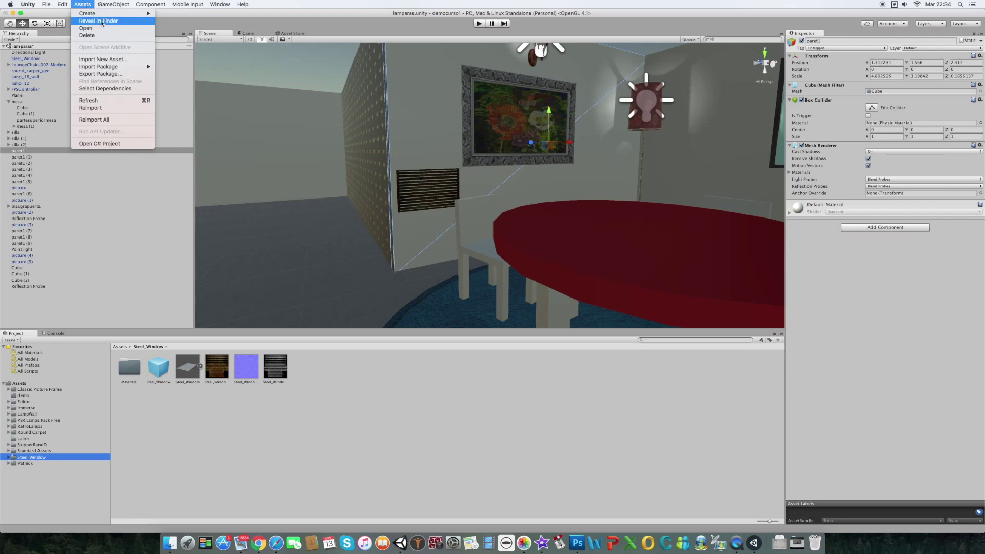
left_click(101, 21)
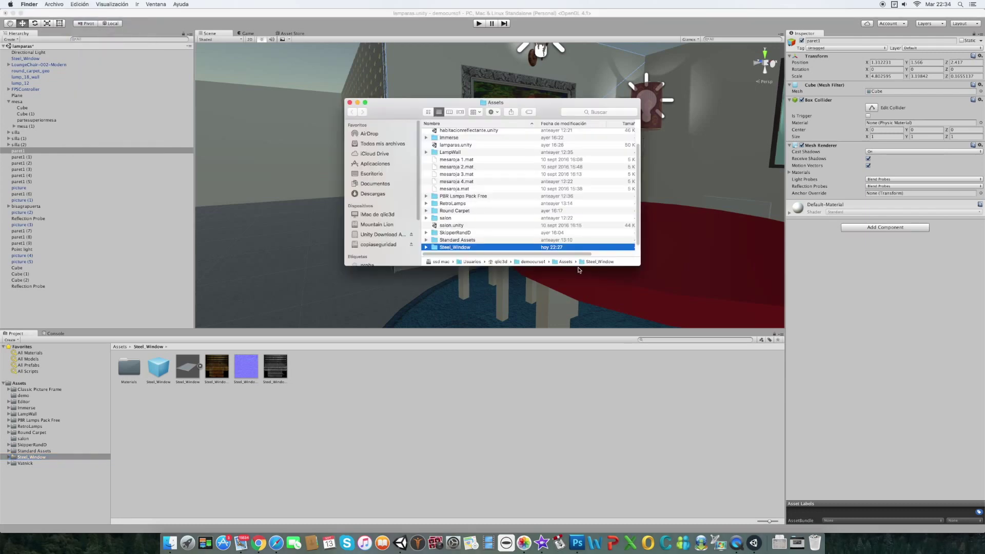
left_click_drag(640, 266, 682, 301)
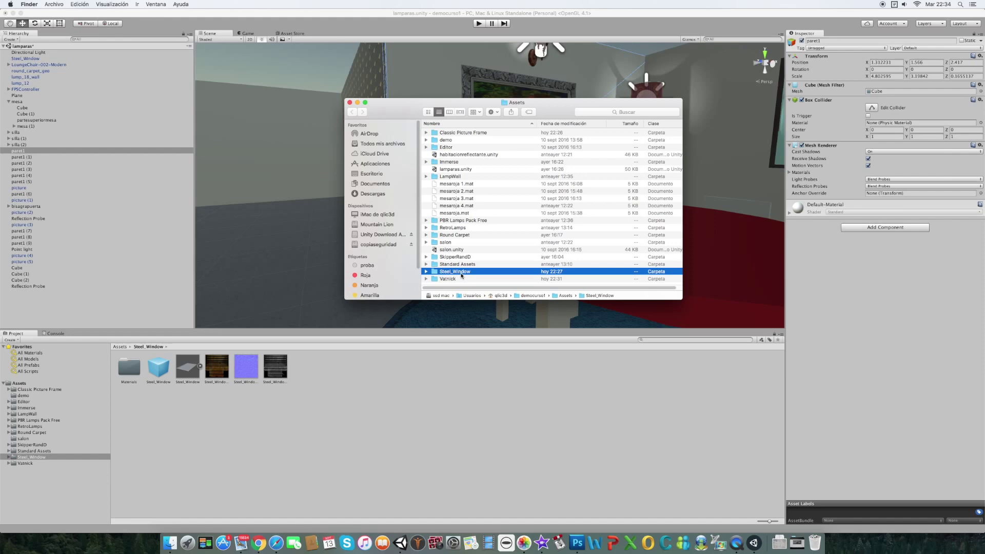
left_click(359, 103)
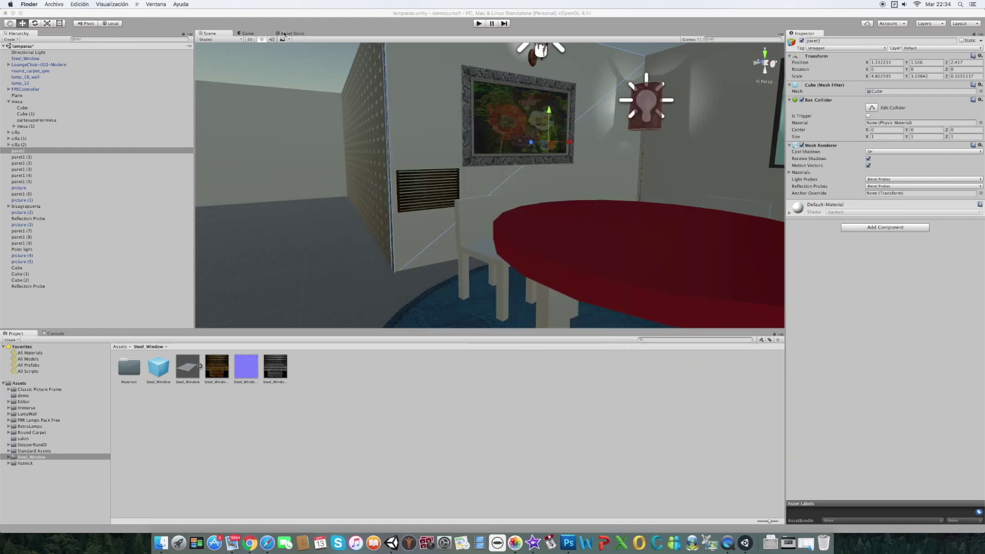
left_click(285, 34)
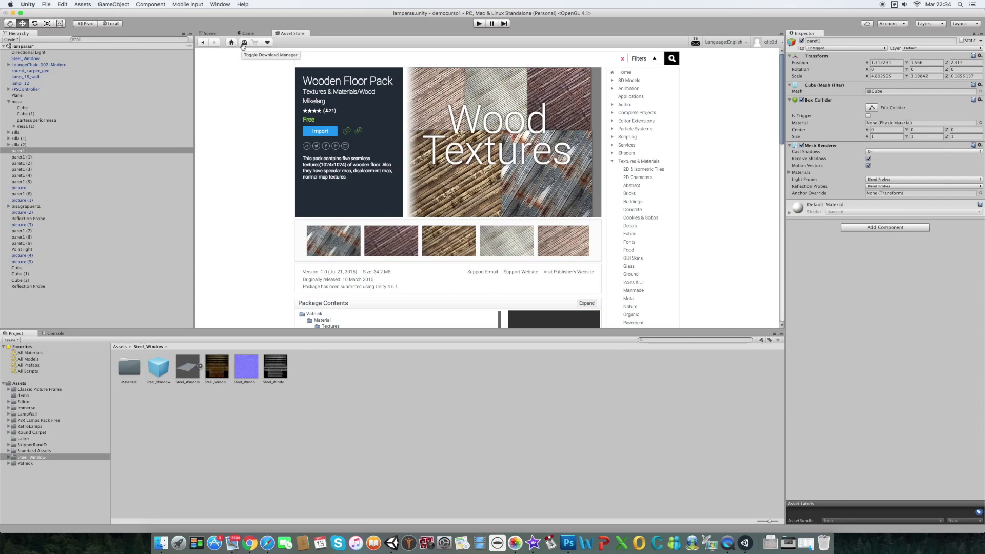
- From the Download Manager list, import all files of Hard Surface Shaders Free
left_click(243, 45)
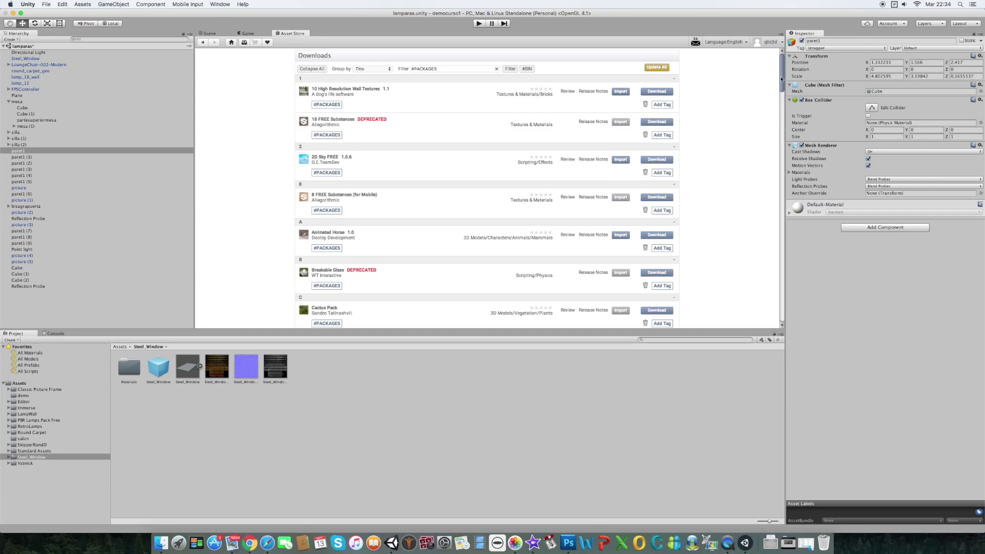
left_click_drag(780, 76, 771, 163)
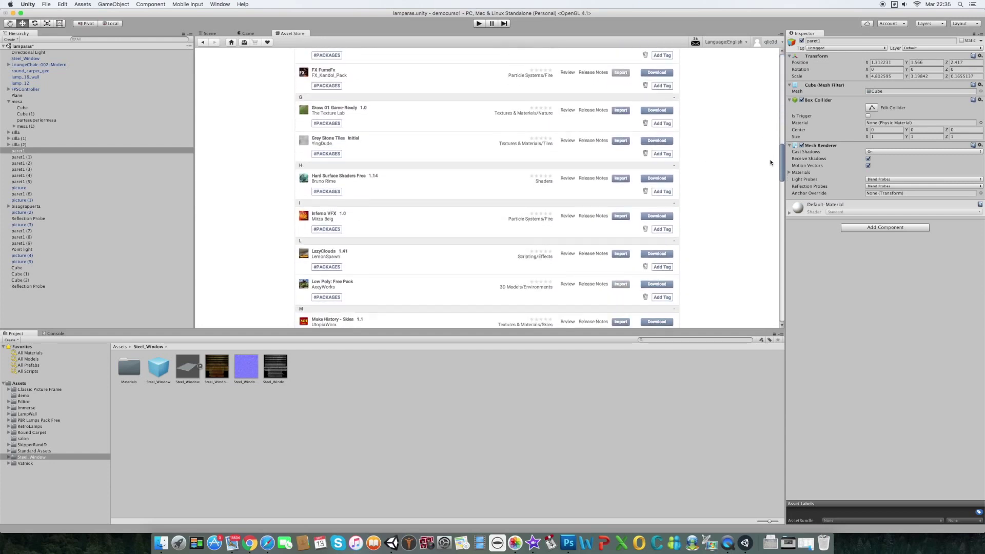
scroll(771, 162, "down", 1)
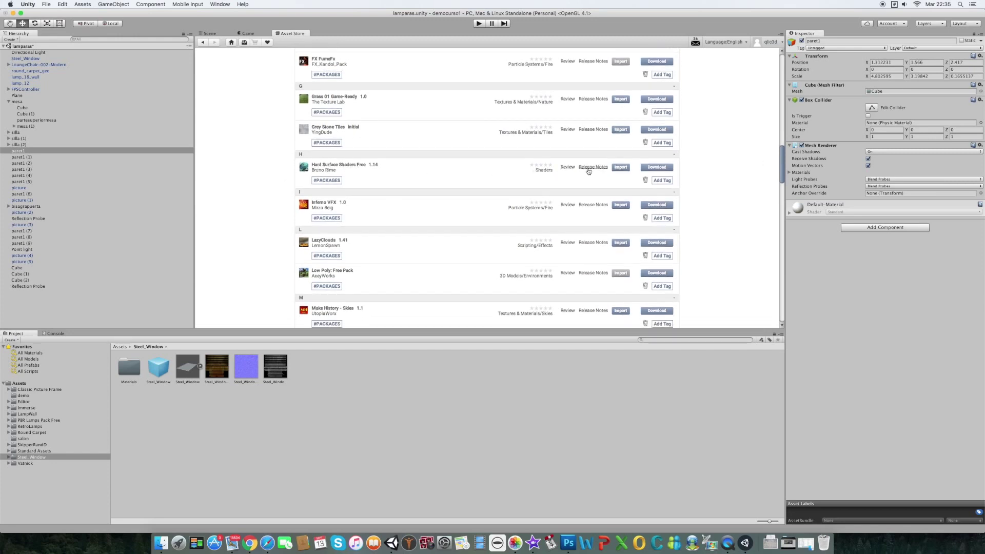
left_click(621, 168)
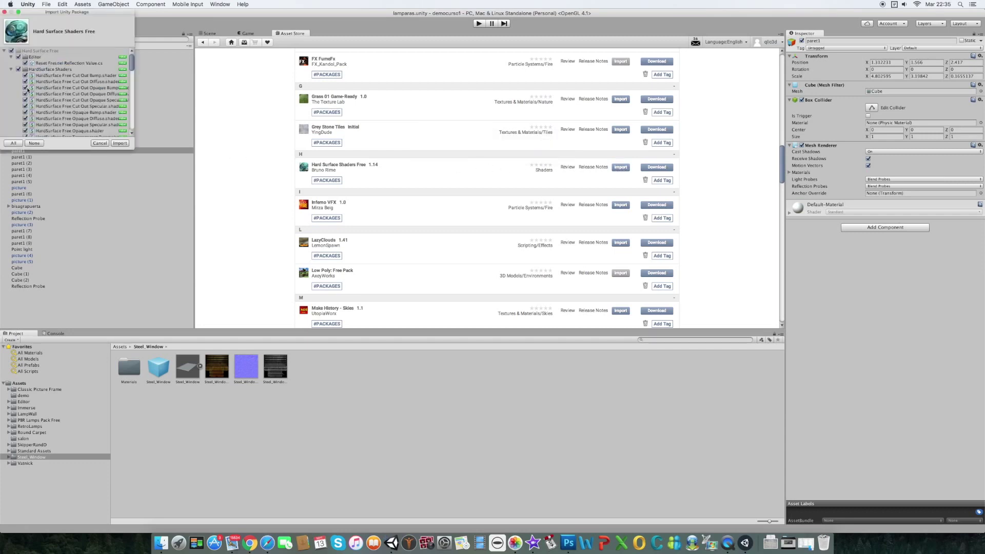
left_click(118, 145)
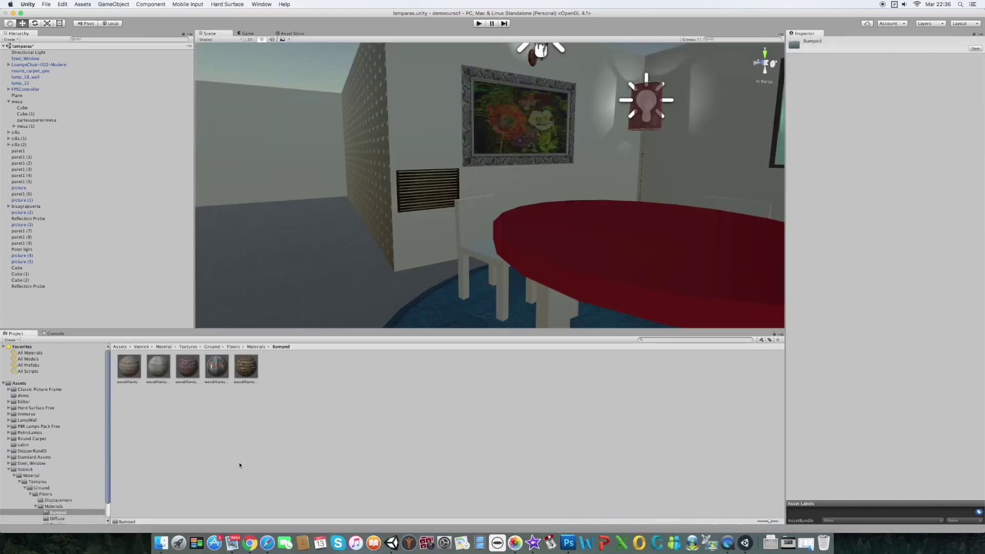
- Apply a woodPlanks material from Vatnick > Materials > Bumped to the room's walls, then switch to Chrome
left_click(37, 469)
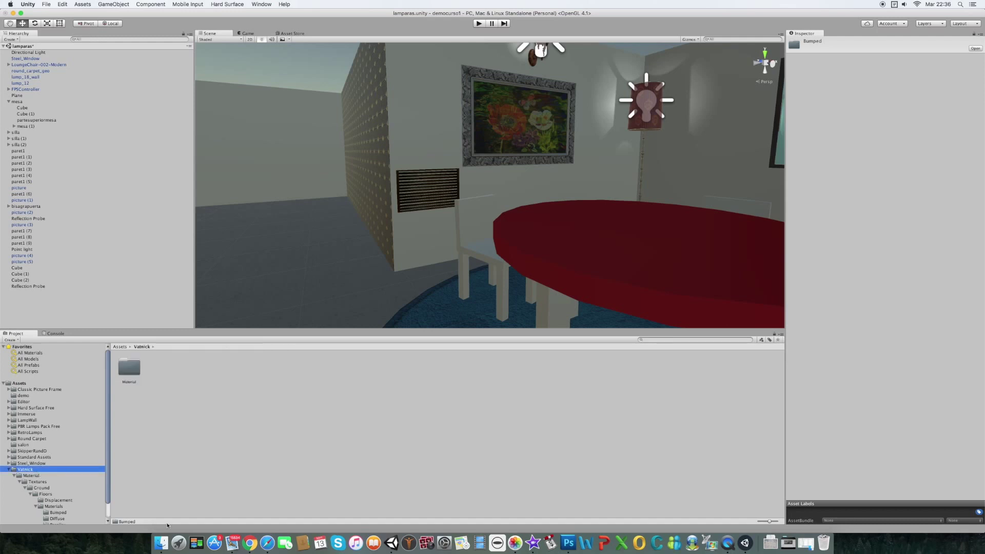
left_click(57, 508)
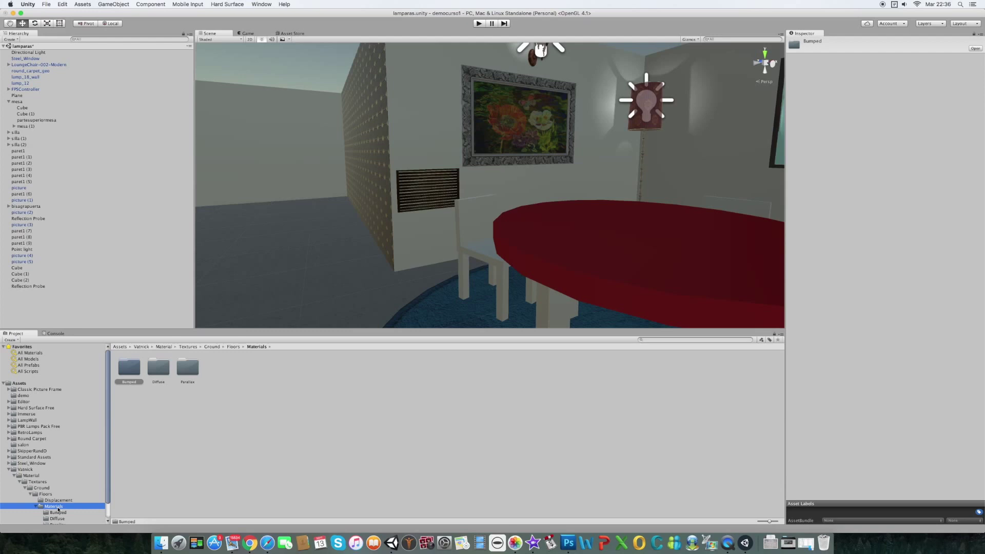
double_click(128, 375)
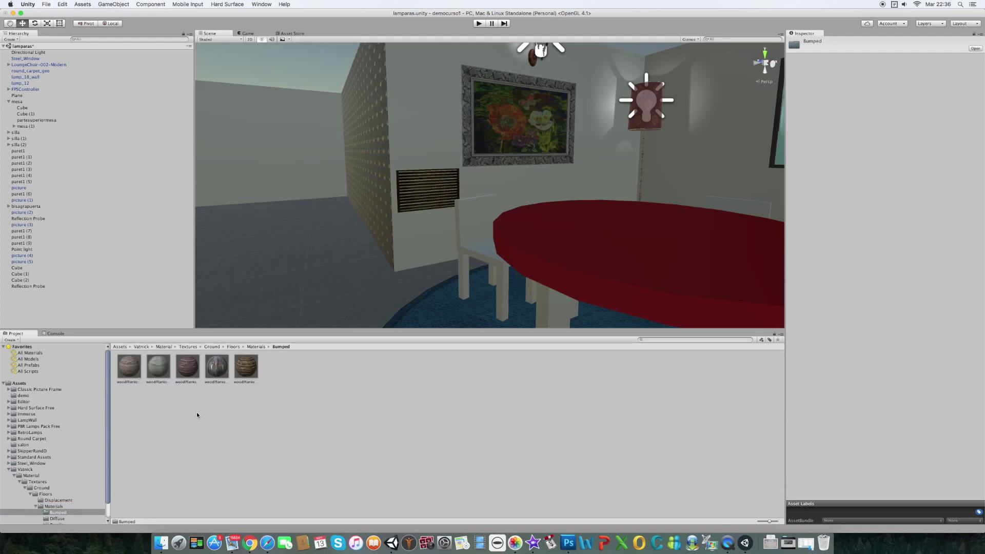
mouse_move(162, 367)
left_mouse_down()
mouse_move(303, 253)
mouse_move(429, 122)
left_mouse_up()
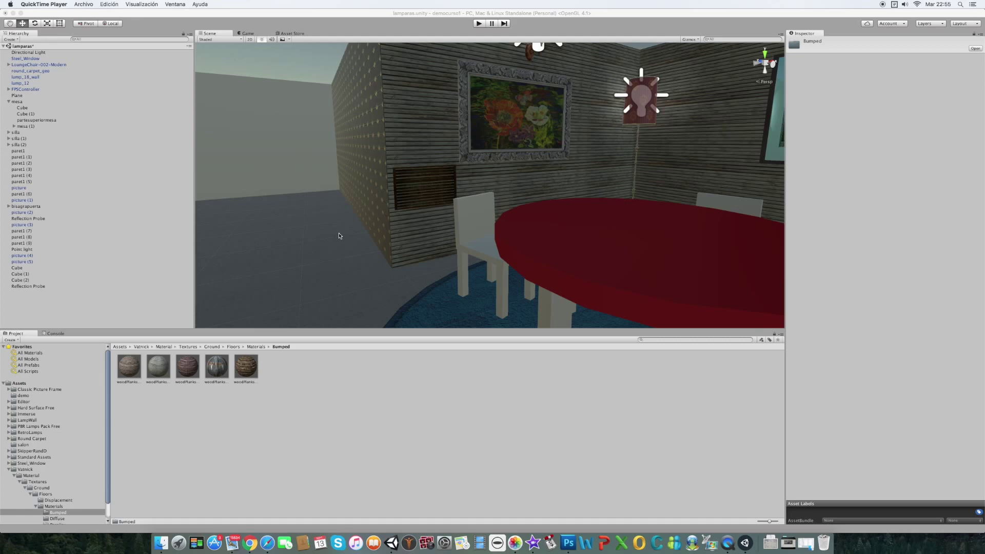
left_click(246, 539)
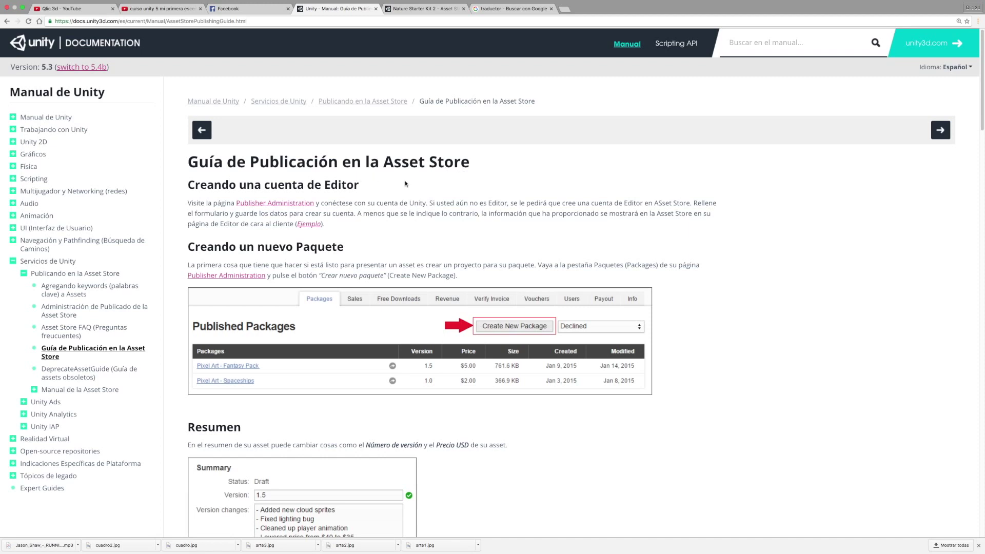
scroll(359, 164, "down", 3)
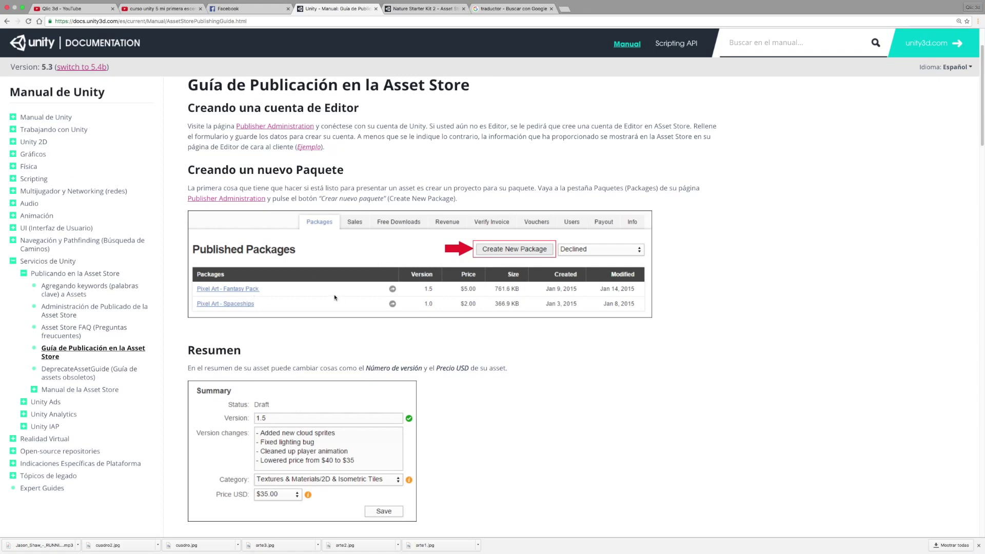
scroll(317, 288, "down", 2)
scroll(317, 286, "down", 1)
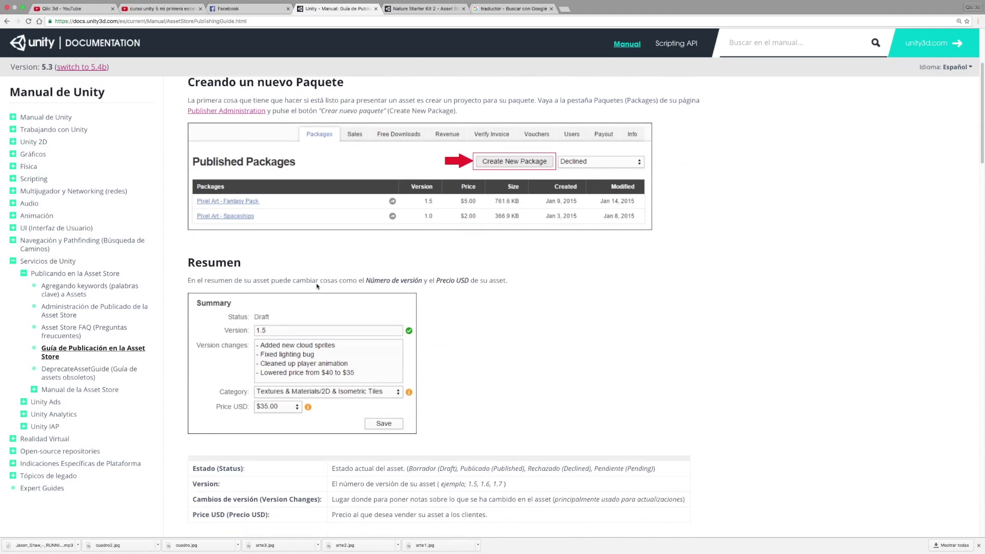
scroll(317, 287, "down", 1)
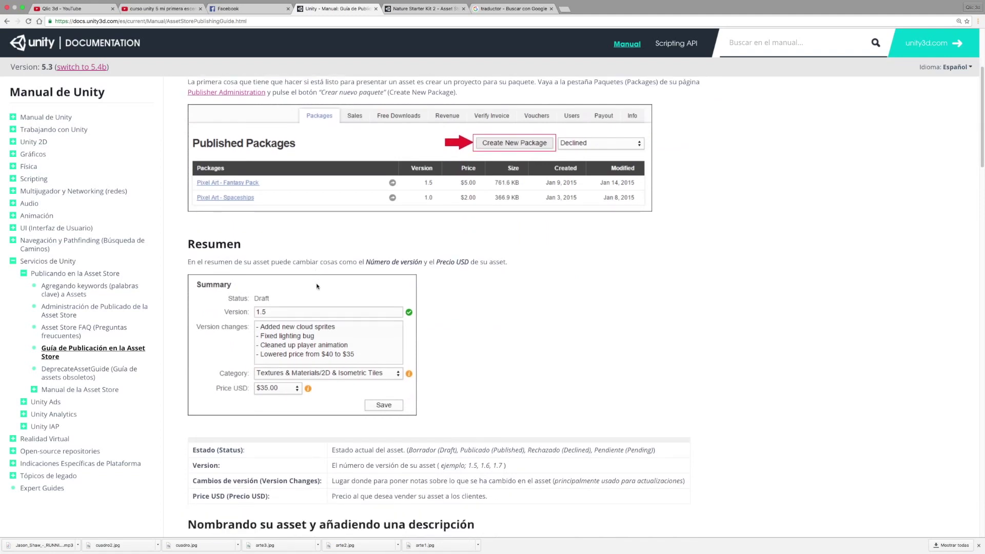
scroll(317, 287, "down", 1)
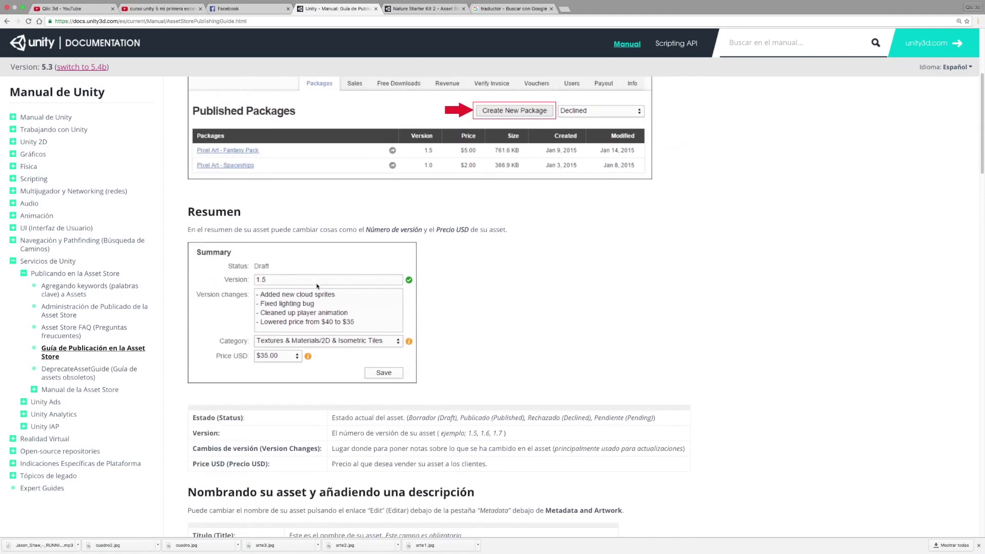
scroll(317, 287, "down", 1)
scroll(317, 286, "down", 2)
scroll(317, 286, "down", 1)
scroll(318, 286, "down", 1)
scroll(317, 287, "down", 1)
scroll(318, 286, "down", 2)
scroll(317, 286, "down", 2)
scroll(317, 286, "down", 2)
scroll(318, 286, "down", 2)
scroll(317, 287, "down", 2)
scroll(317, 286, "down", 6)
scroll(317, 286, "down", 2)
scroll(317, 286, "down", 2)
scroll(318, 286, "down", 4)
scroll(318, 287, "down", 5)
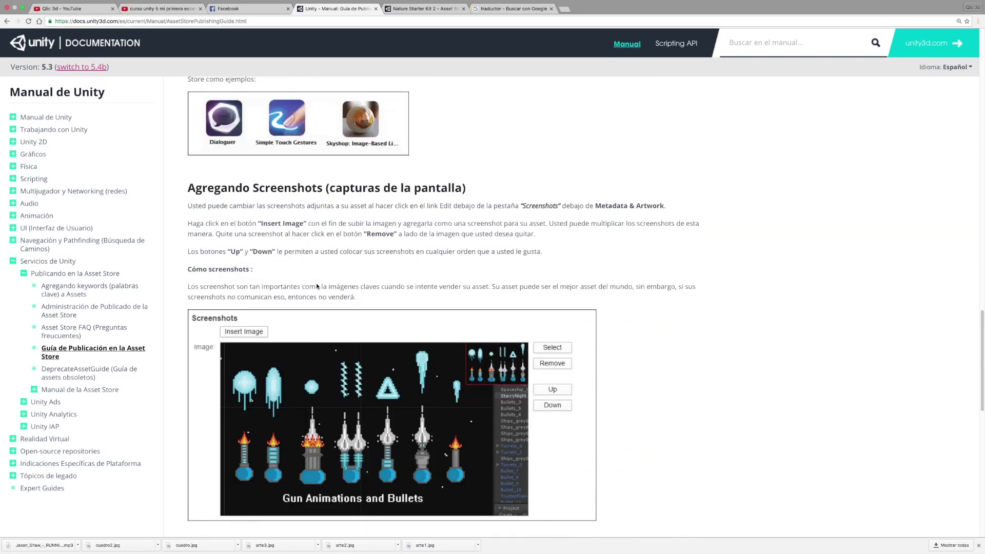